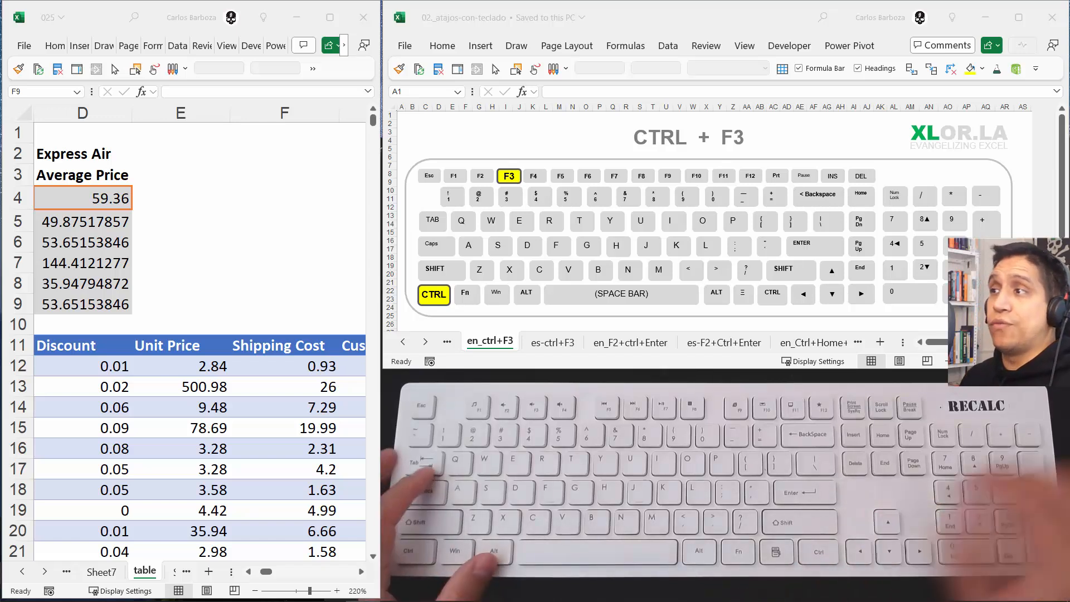
- Enter a SUM formula in cell F9 that totals the data table's entire Shipping Cost column
click(249, 300)
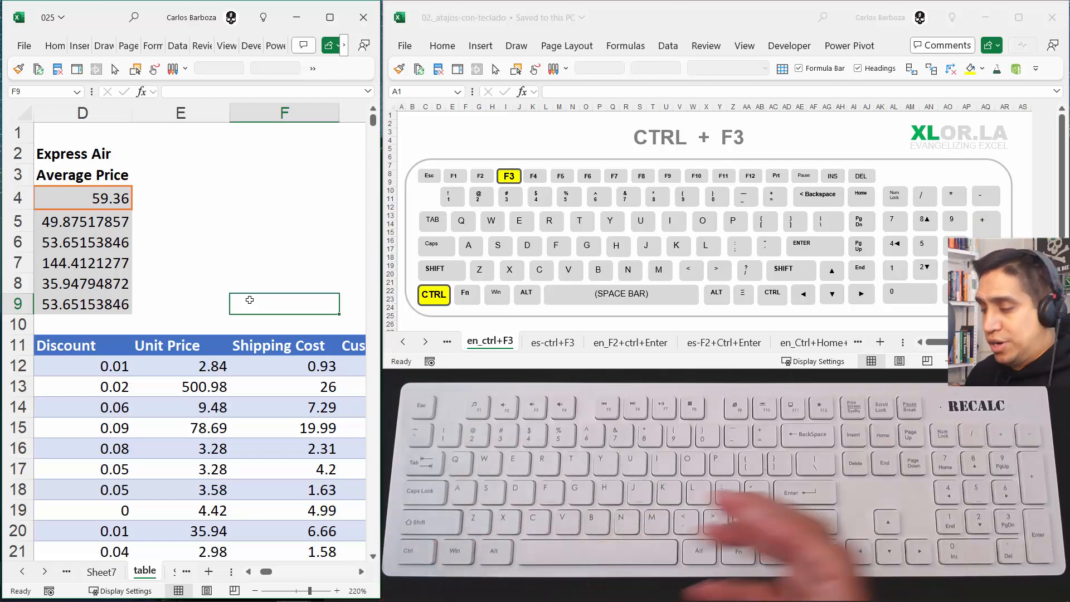
text(=)
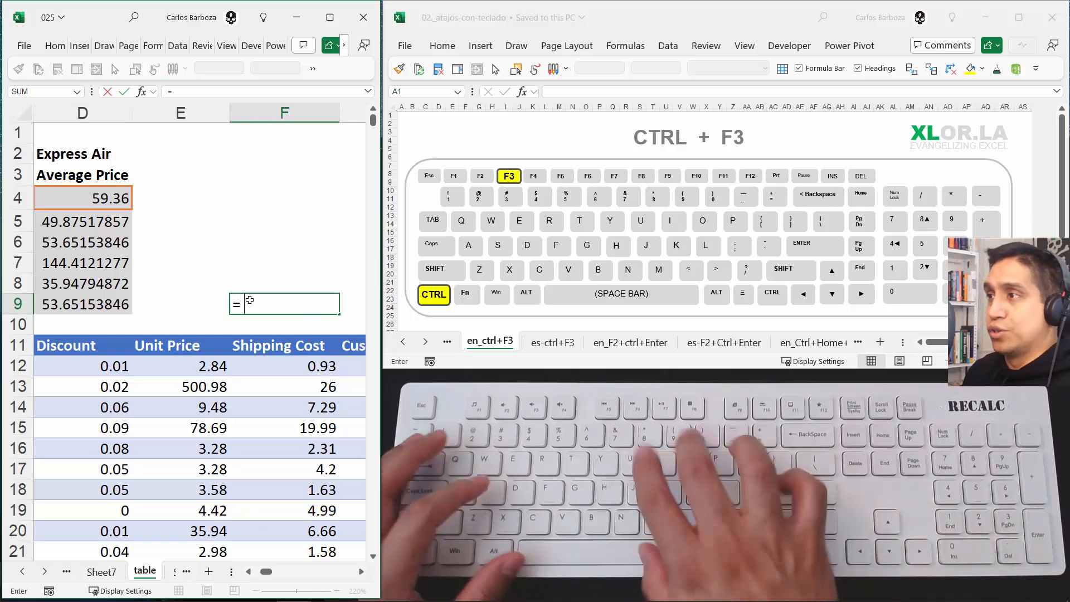
text(s)
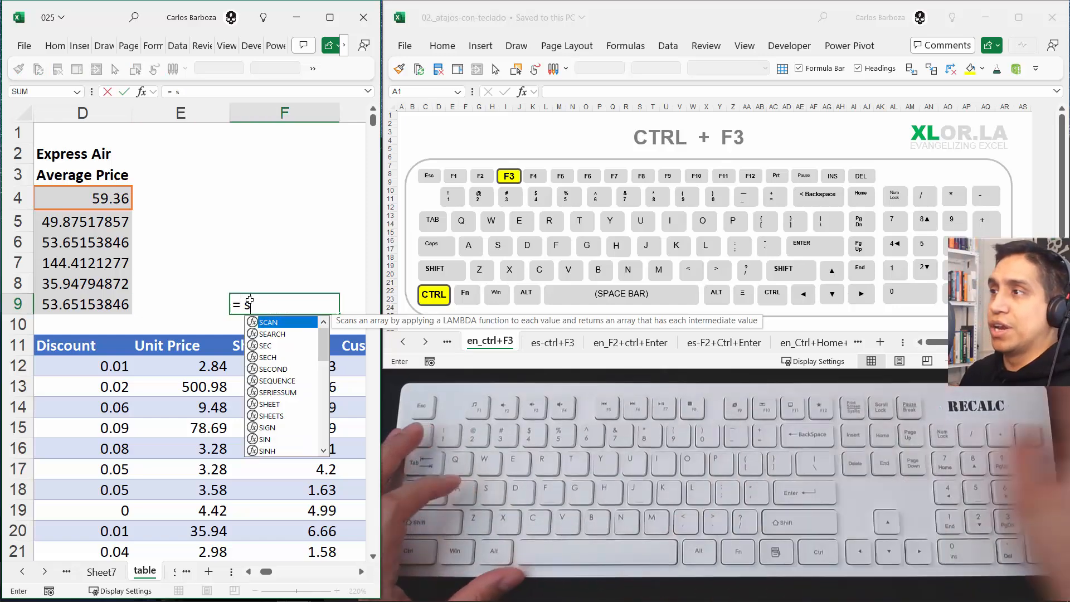
text(um)
key(Tab)
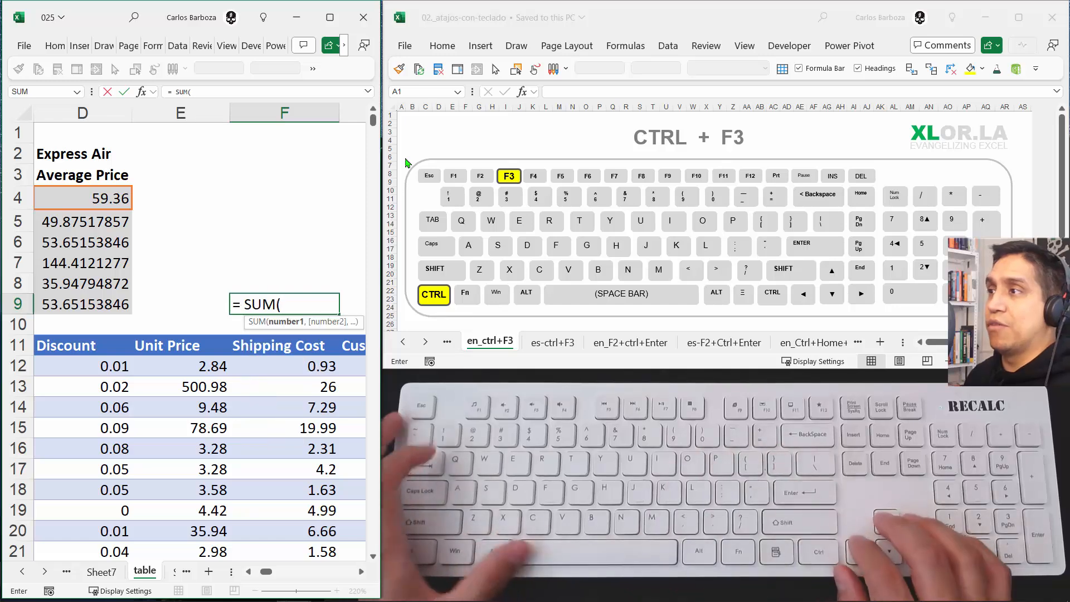
key(Down)
key(Down)
key(Down)
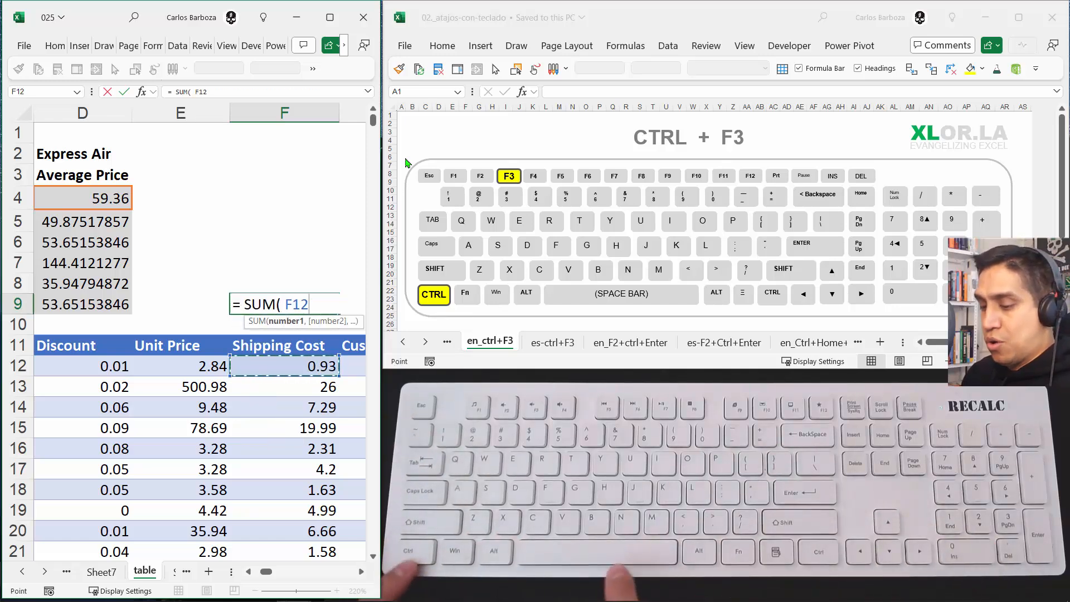
key(ctrl+shift+Down)
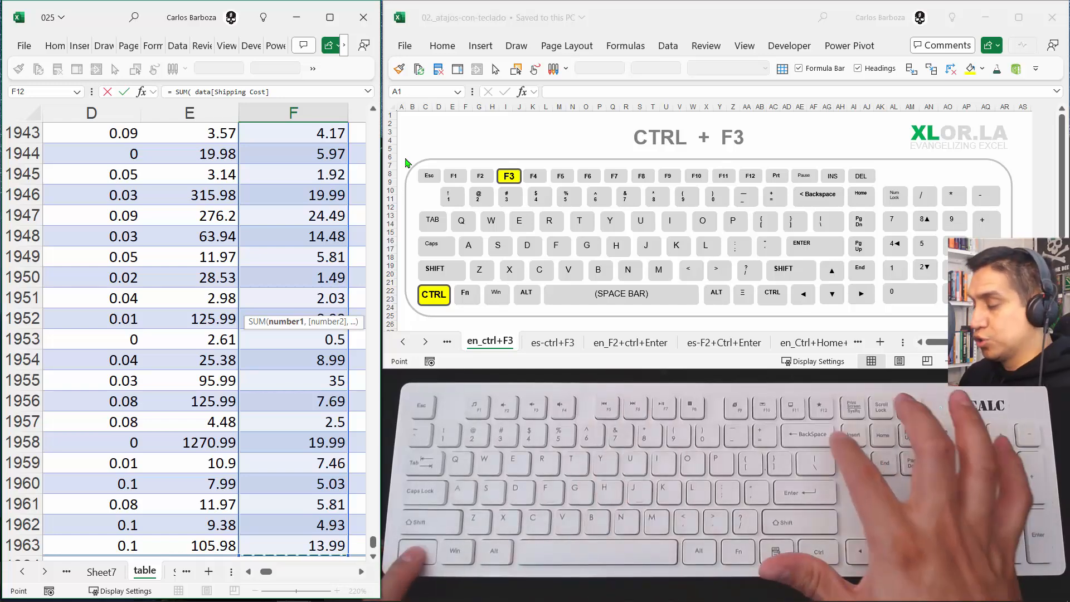
key(ctrl+BackSpace)
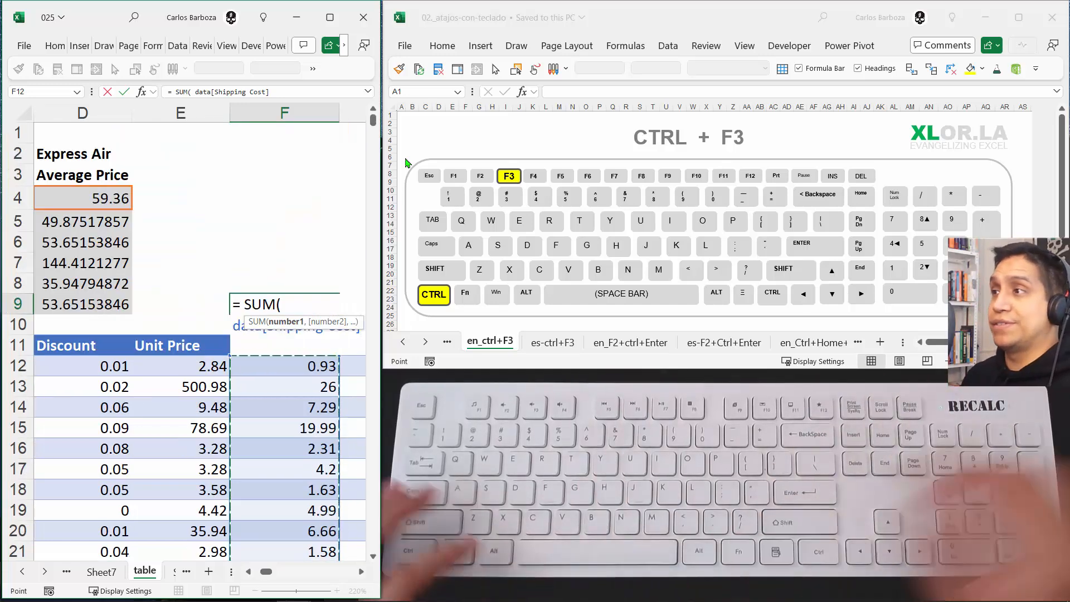
drag(319, 322, 308, 269)
text())
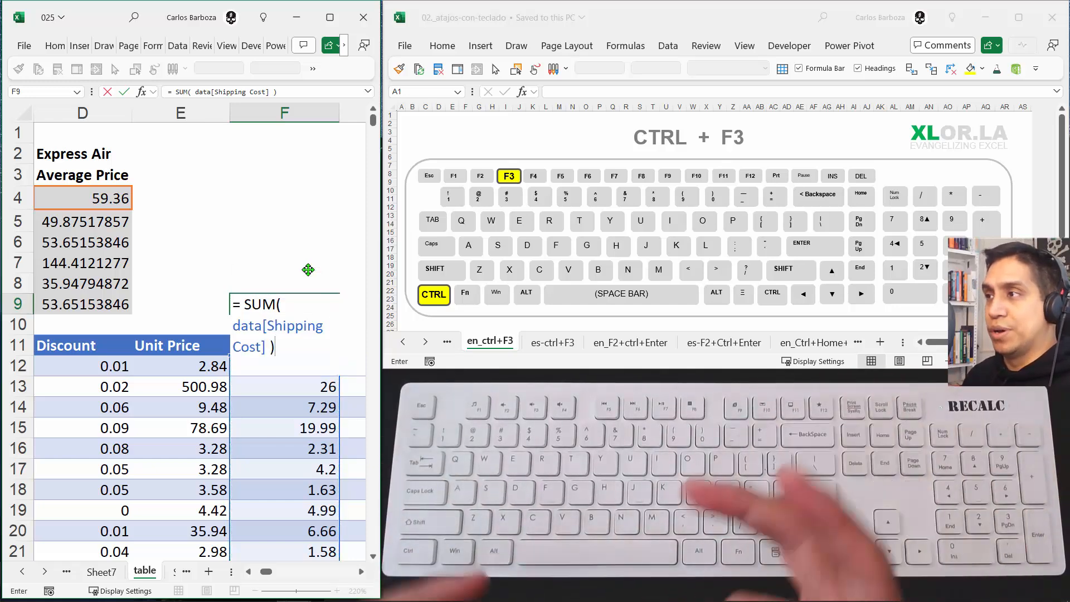
key(ctrl+Return)
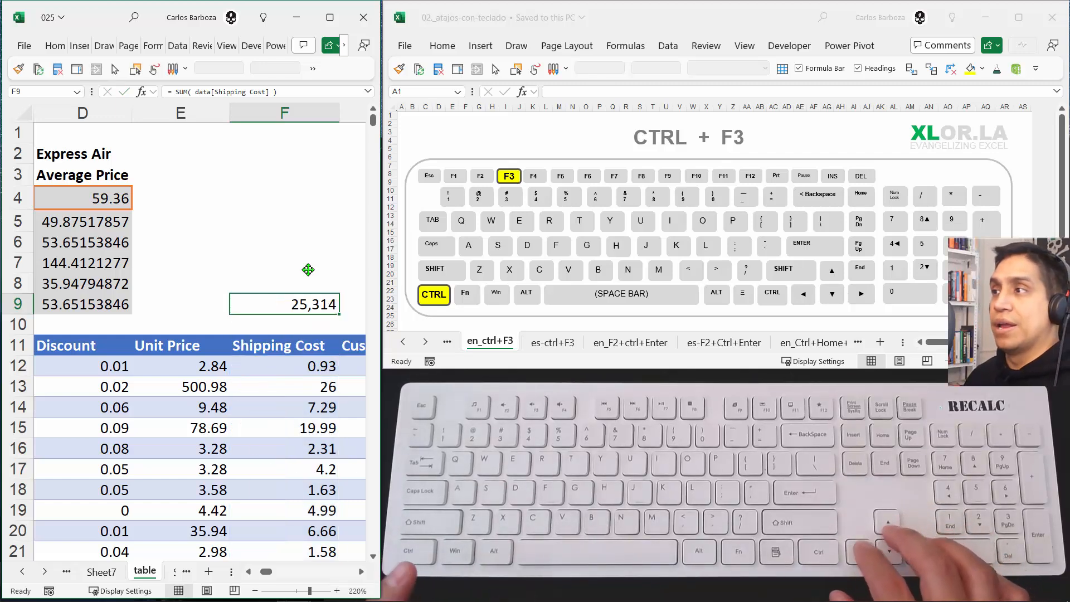
- Enter a formula in cell G9 that counts distinct customers using COUNTA around UNIQUE on the data table's Customer ID column
key(Right)
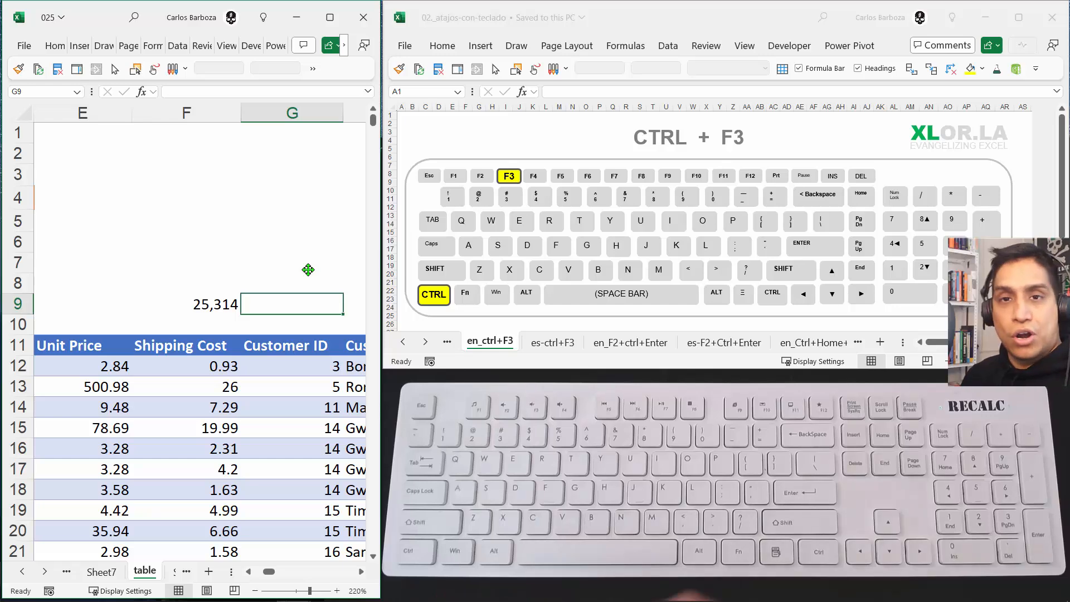
text(= coun)
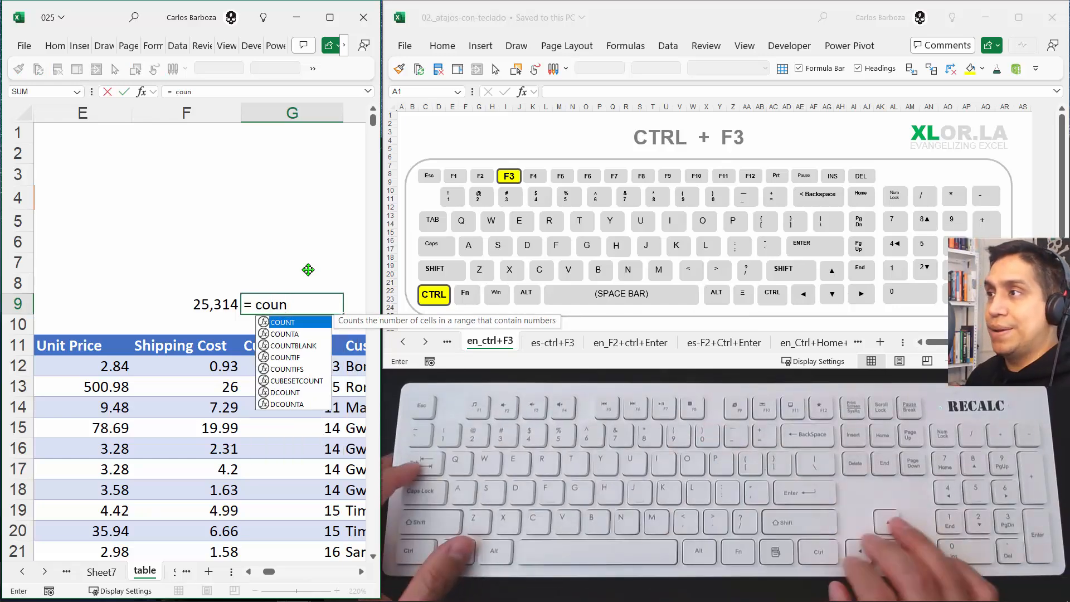
key(Down)
key(Tab)
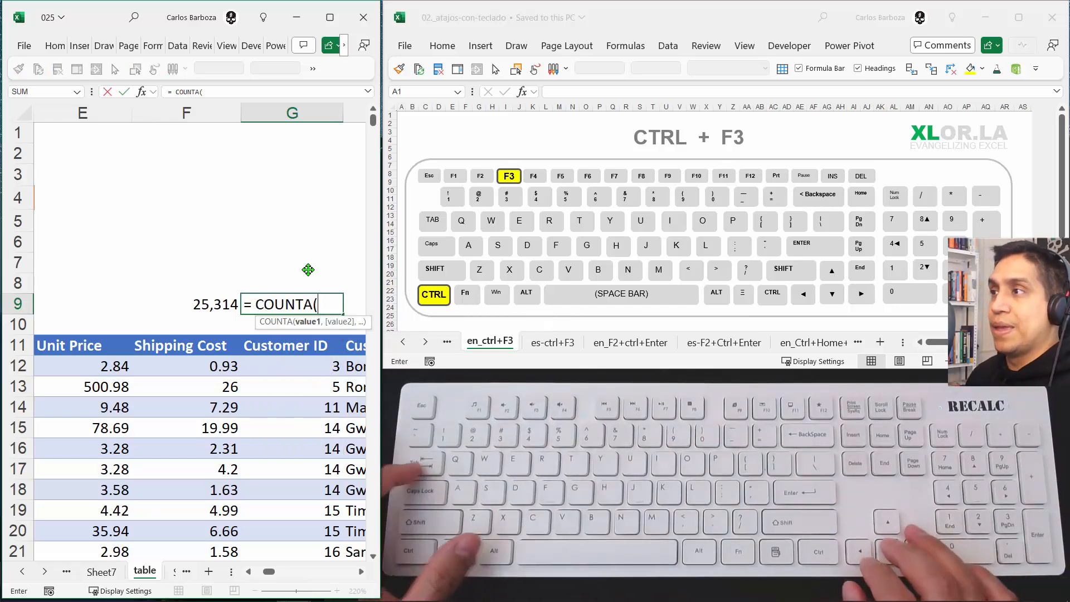
text(uni)
key(Down)
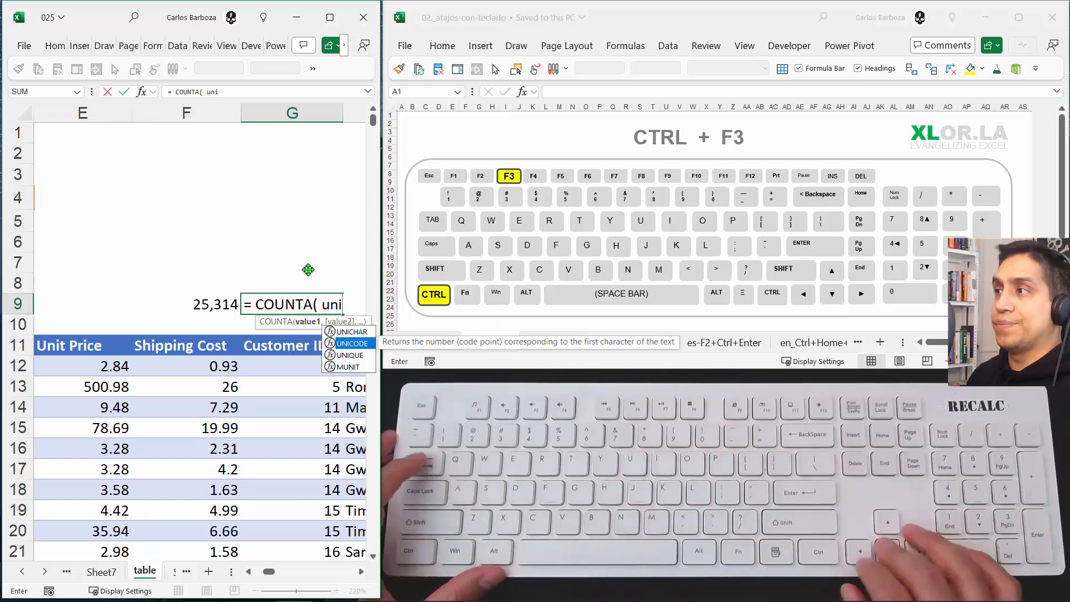
key(Down)
key(Tab)
key(Down)
key(Down)
key(Down)
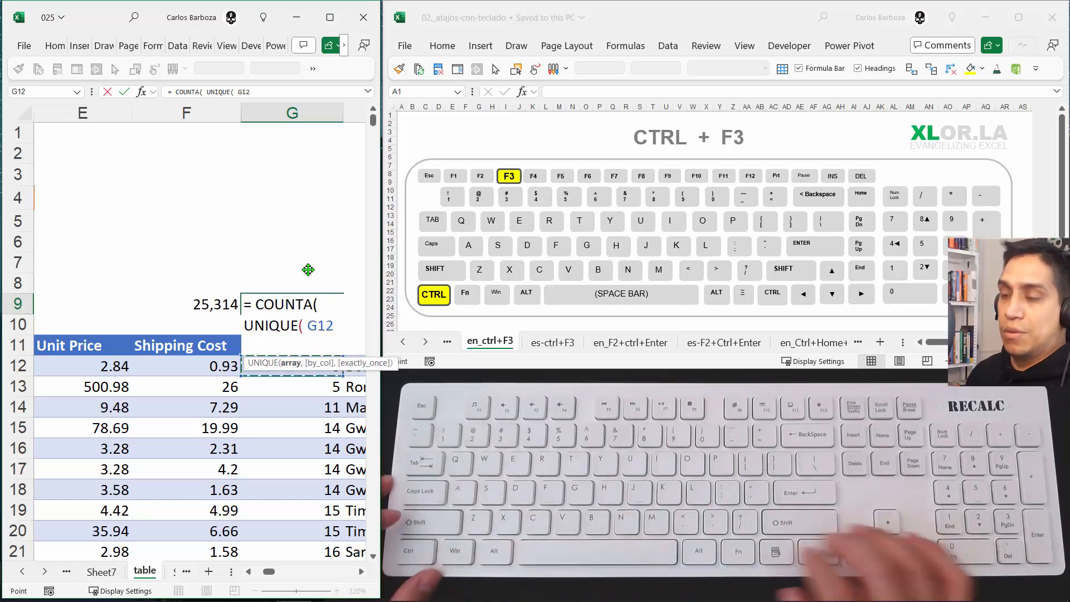
key(ctrl+shift+Down)
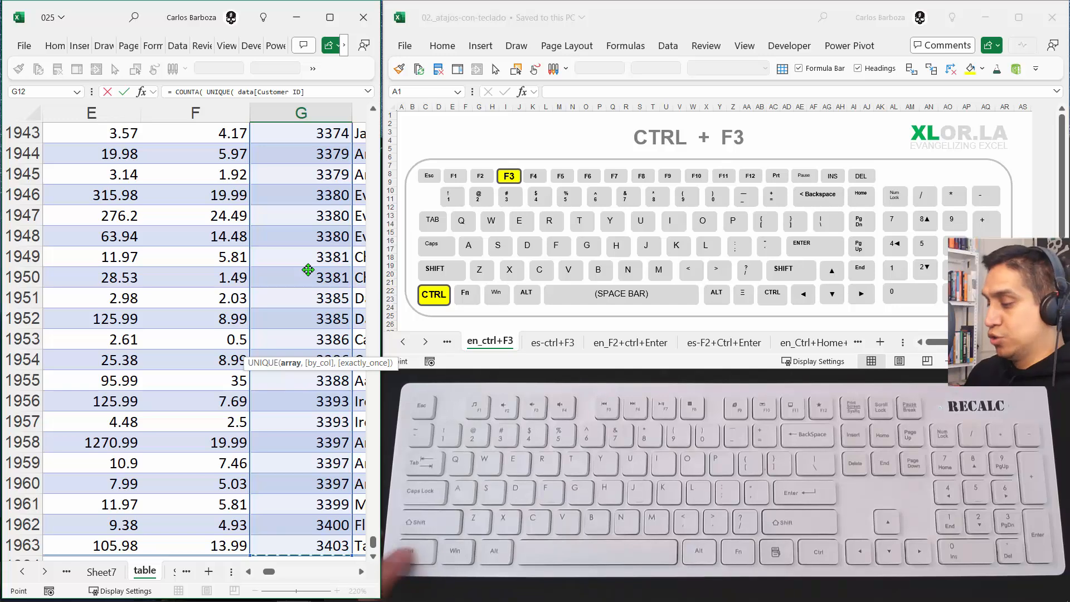
key(ctrl+BackSpace)
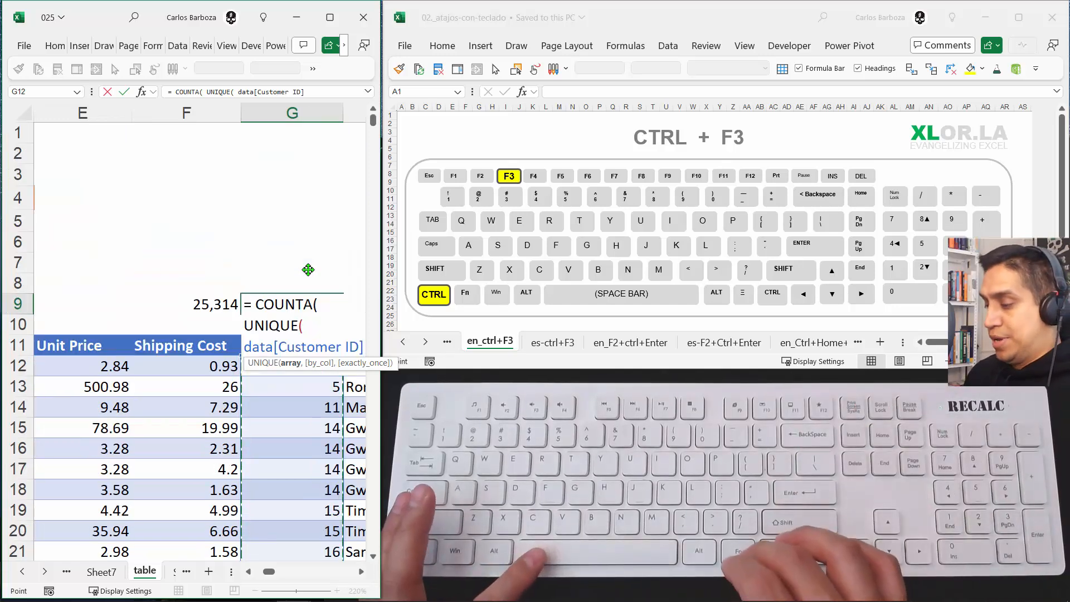
text())
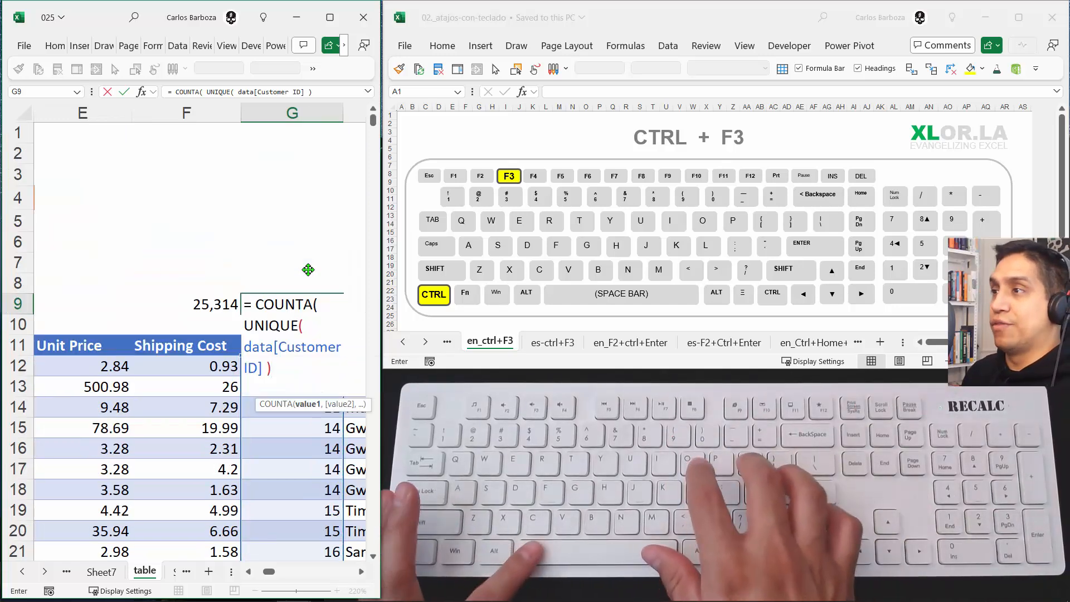
text( ))
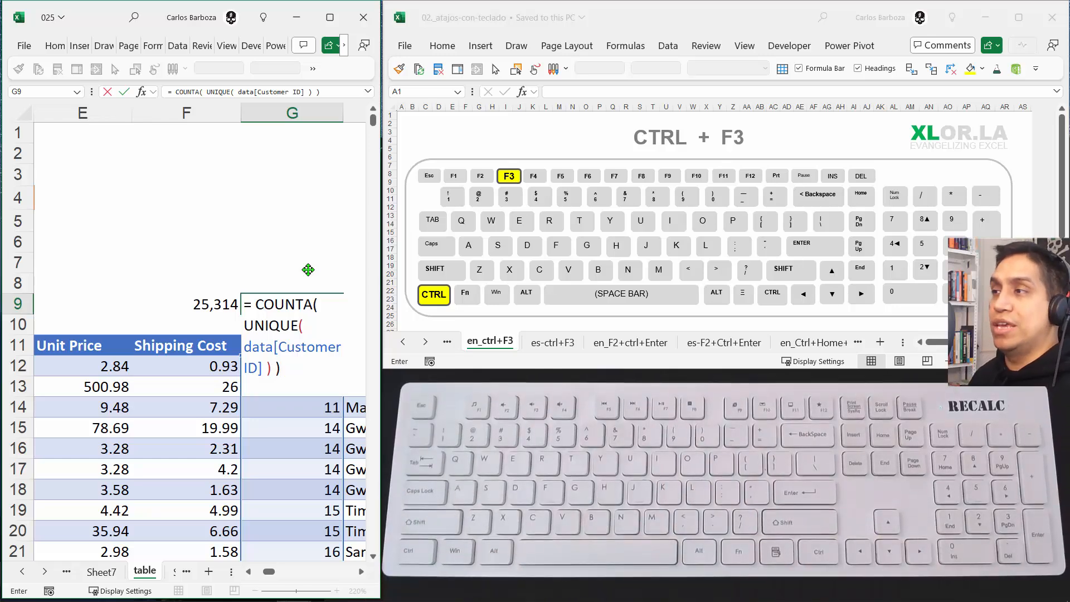
key(ctrl+Return)
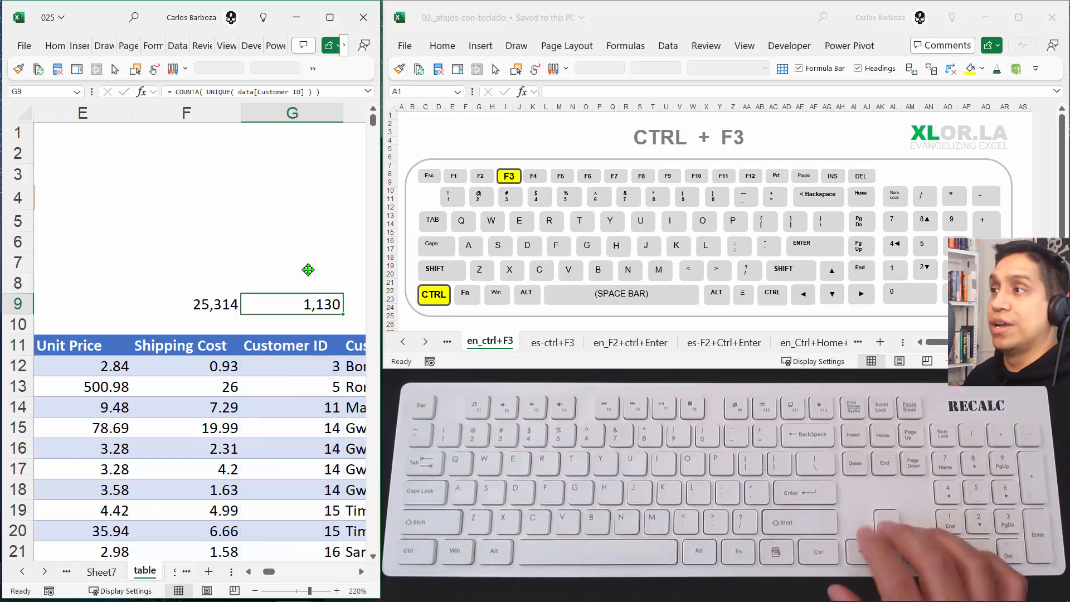
- Label the two results by entering "total costs" in F8 and "nro customers" in G8
key(Up)
key(Left)
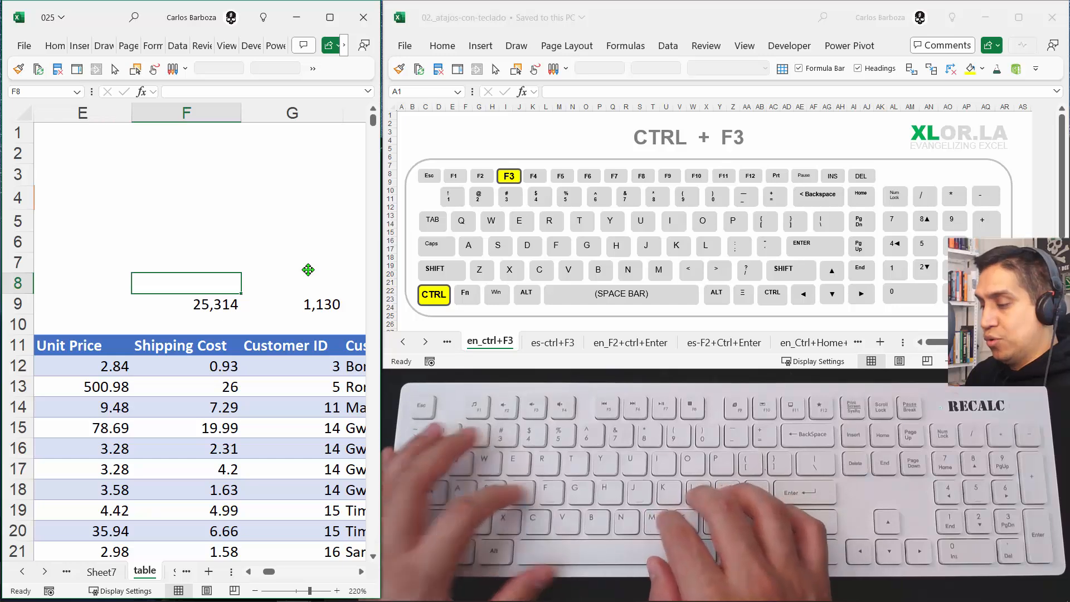
text(total costs)
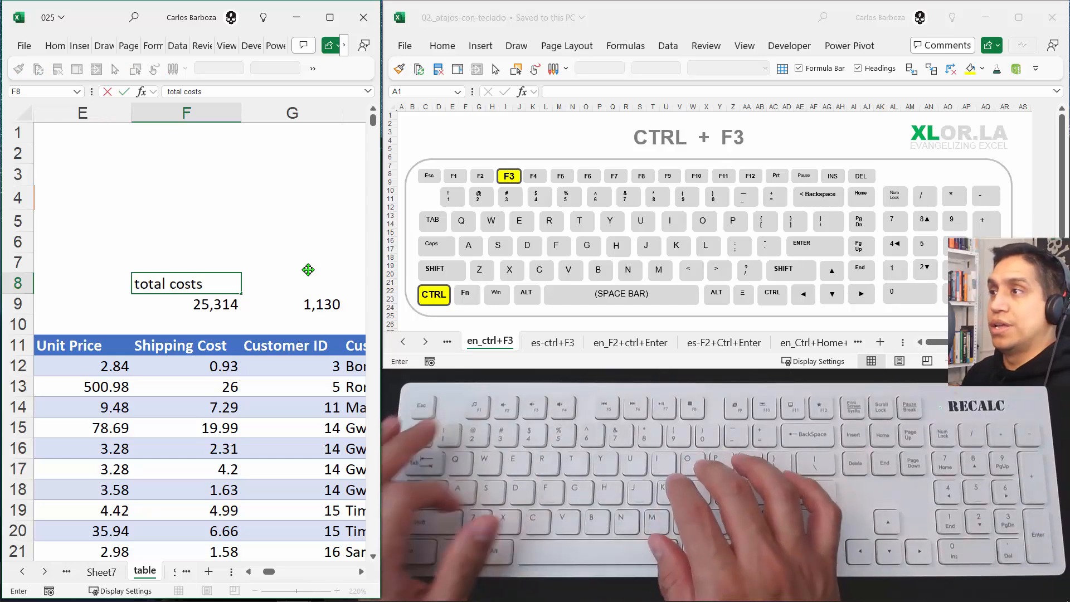
key(Tab)
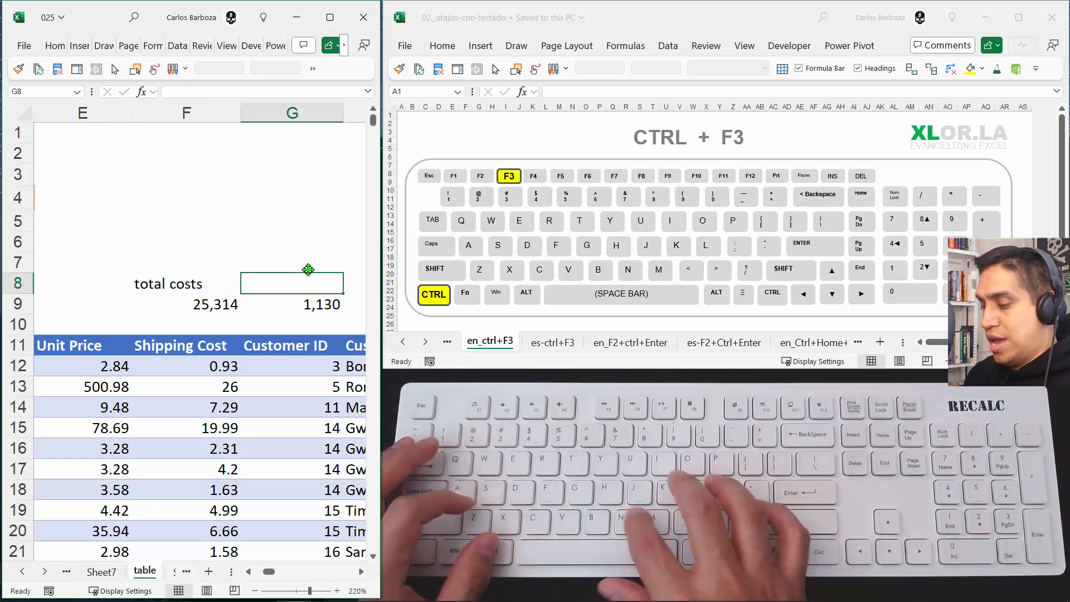
text(nro custom)
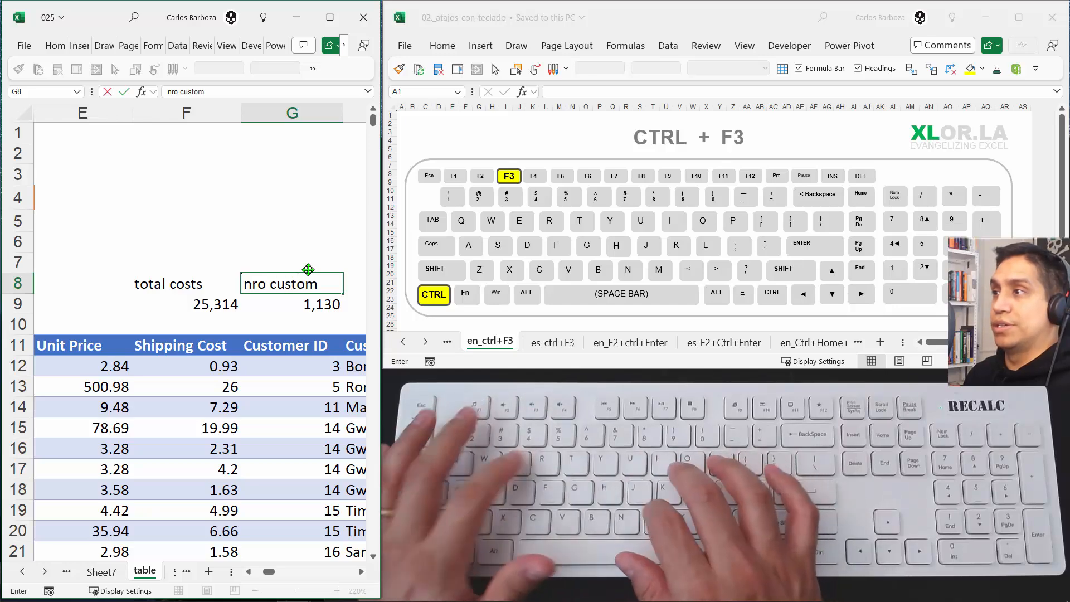
text(ers)
key(Return)
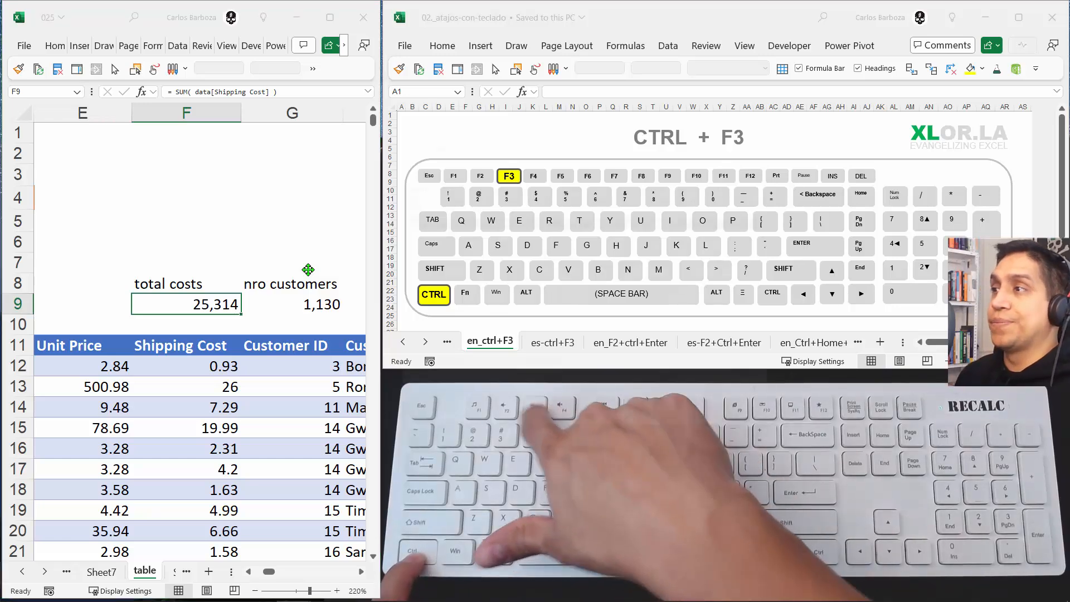
- Define the workbook-scope name total_costs for cell F9 in the Name Manager, with the comment "Total costs of all orders"
key(ctrl+F3)
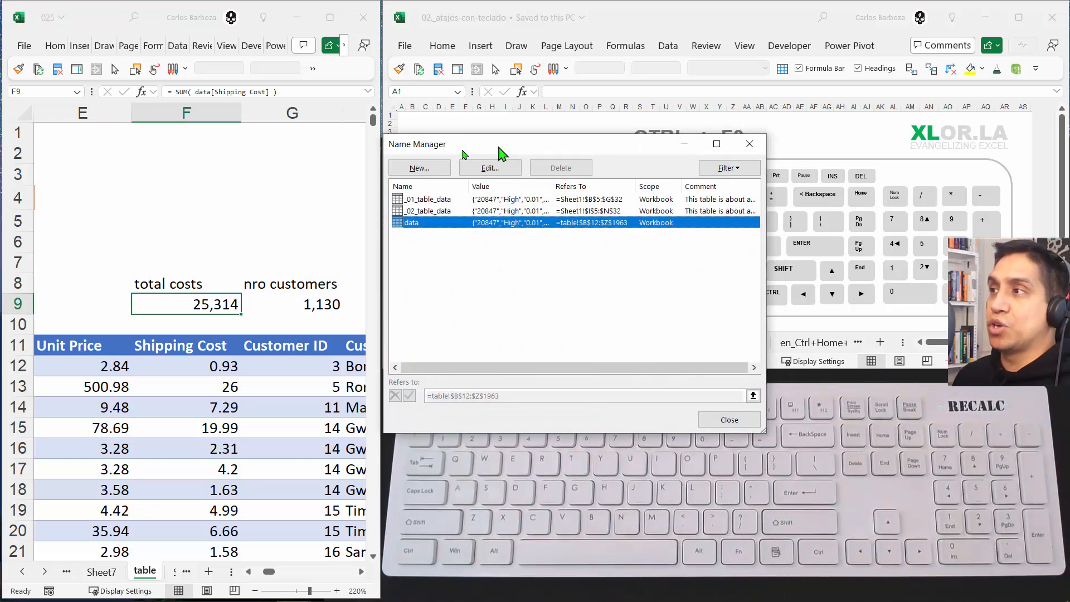
drag(495, 146, 305, 117)
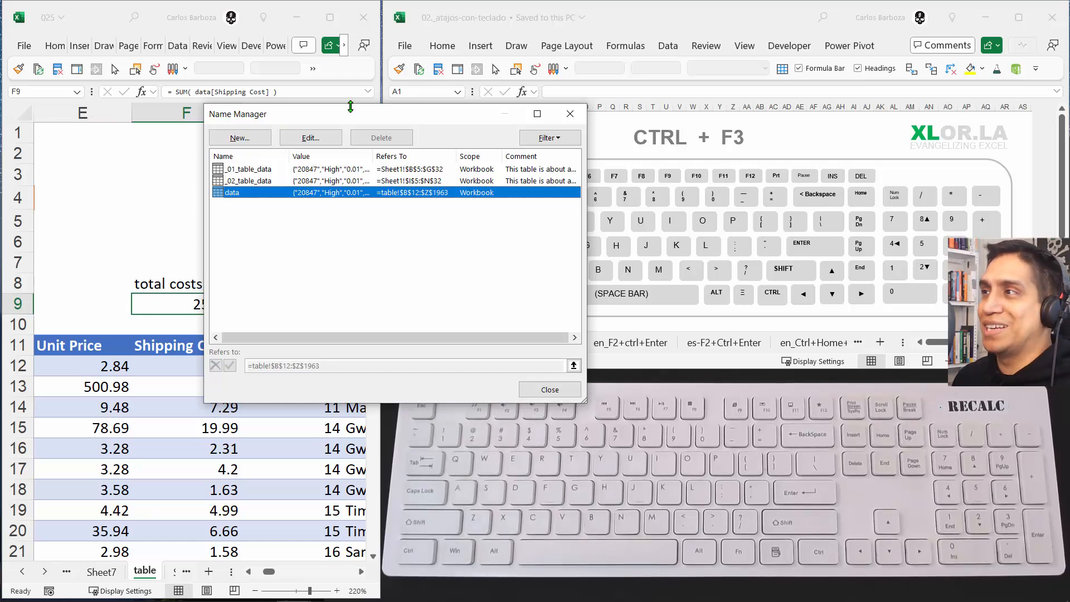
drag(351, 116, 402, 119)
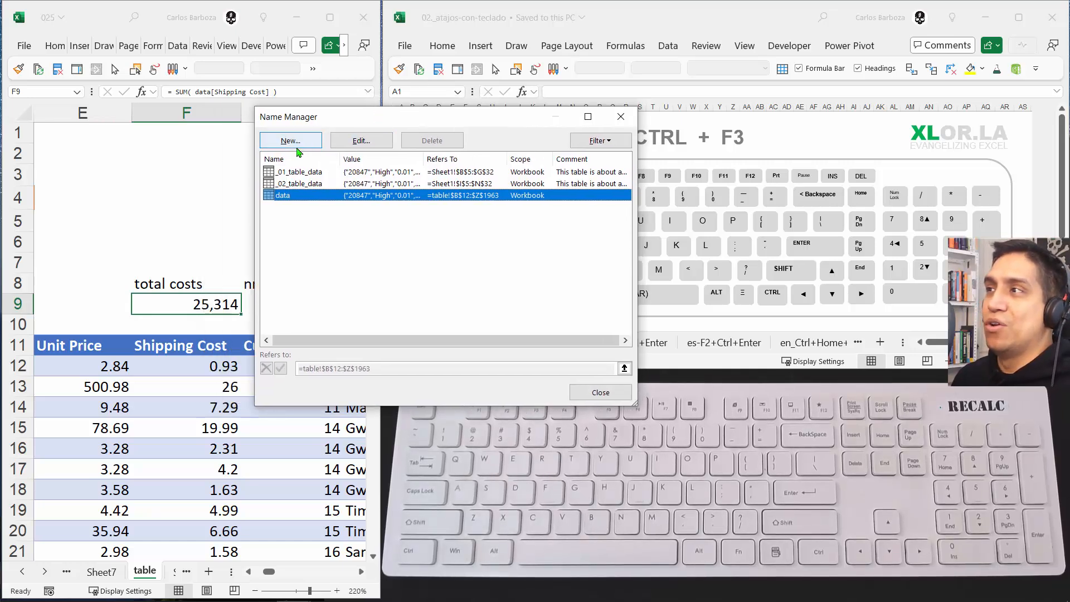
click(297, 147)
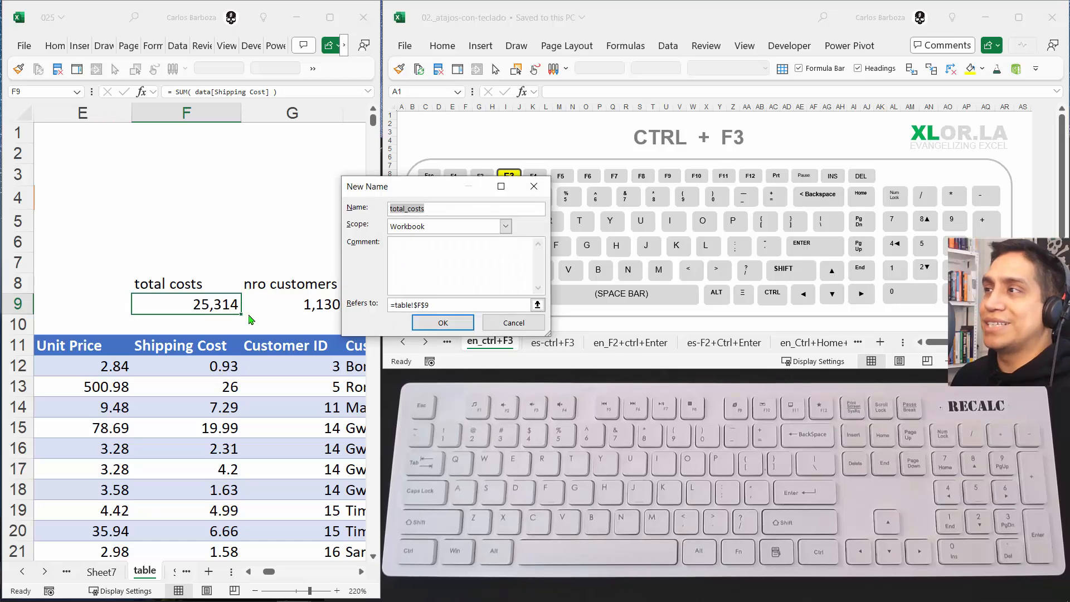
drag(436, 192, 368, 220)
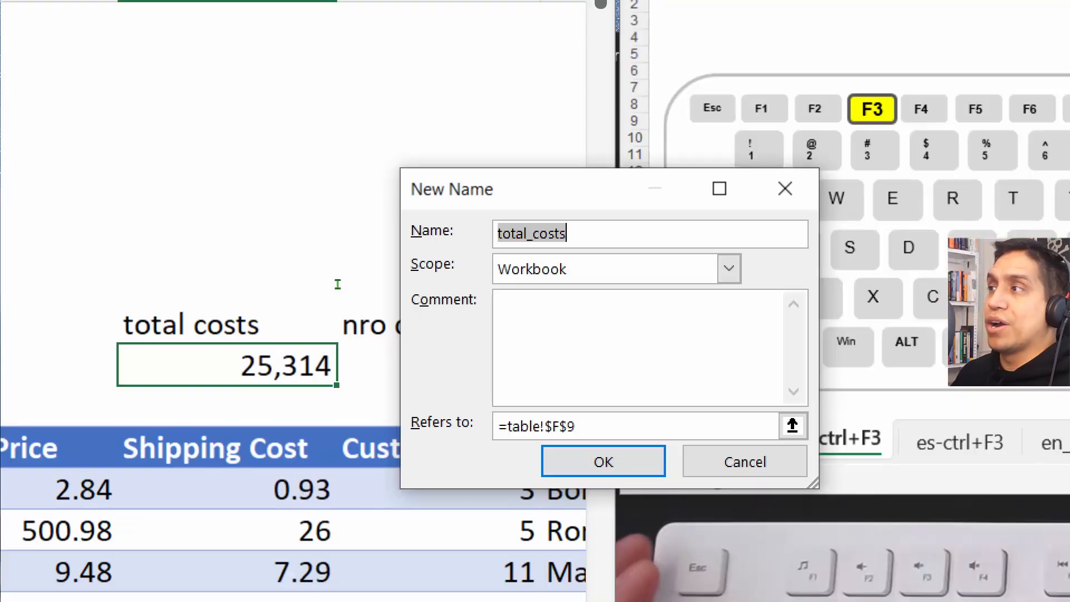
click(502, 335)
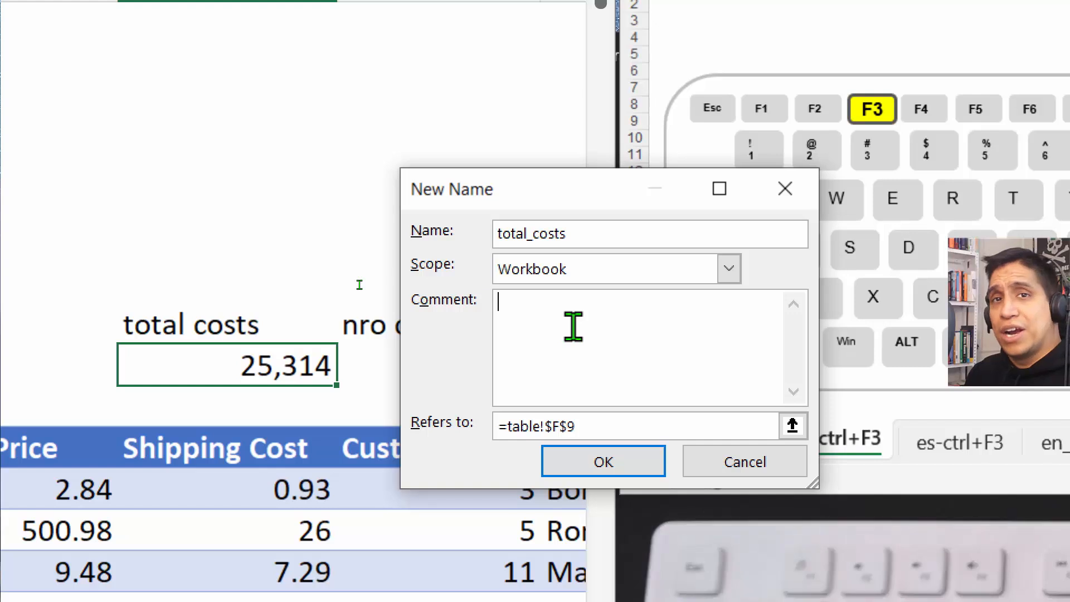
text(T)
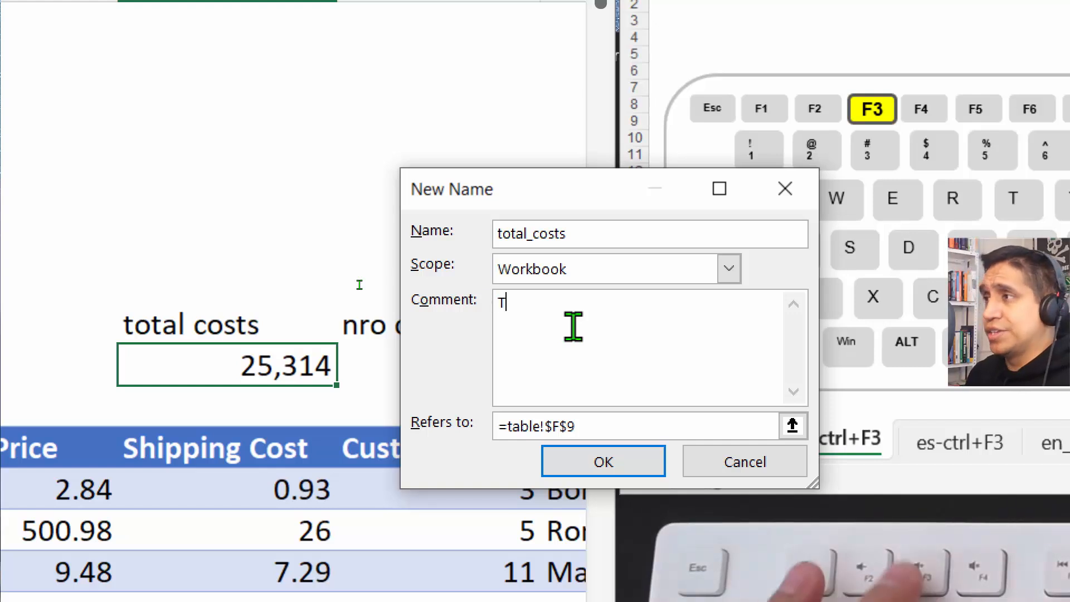
text(otal costs )
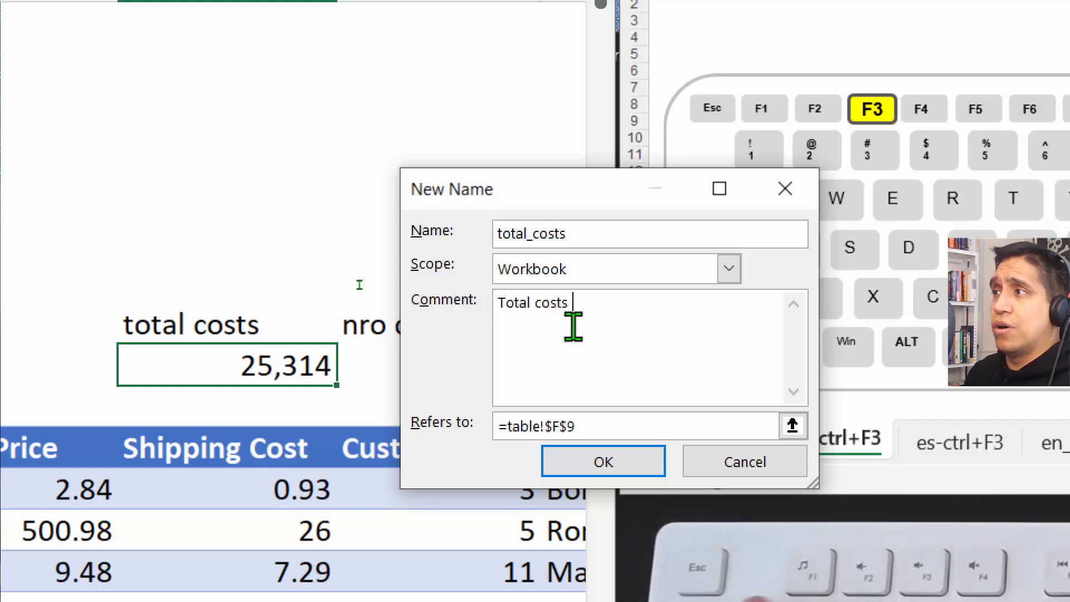
text(of all orders)
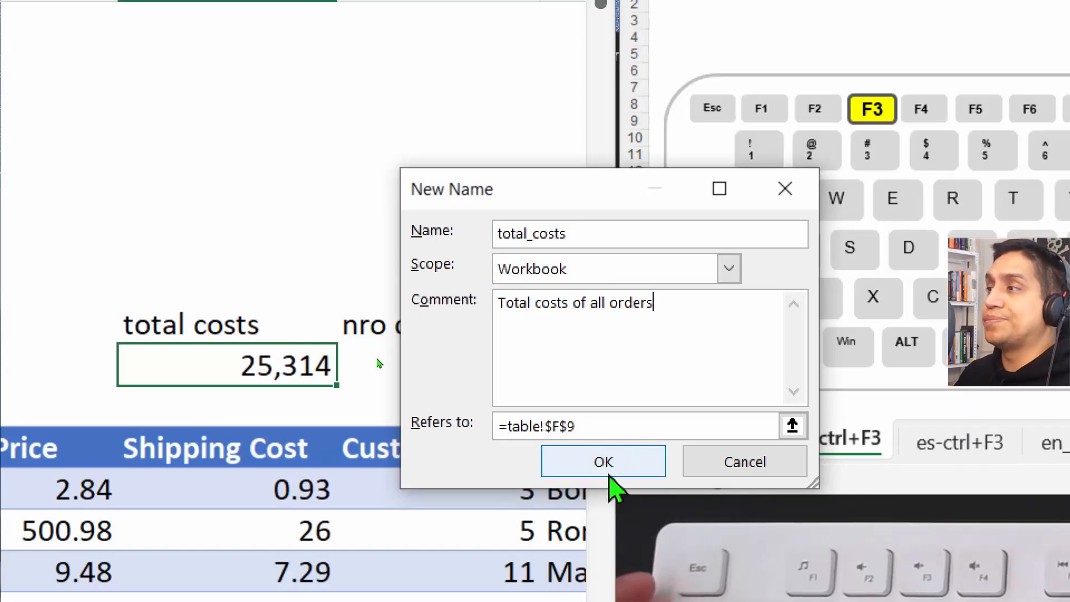
click(610, 467)
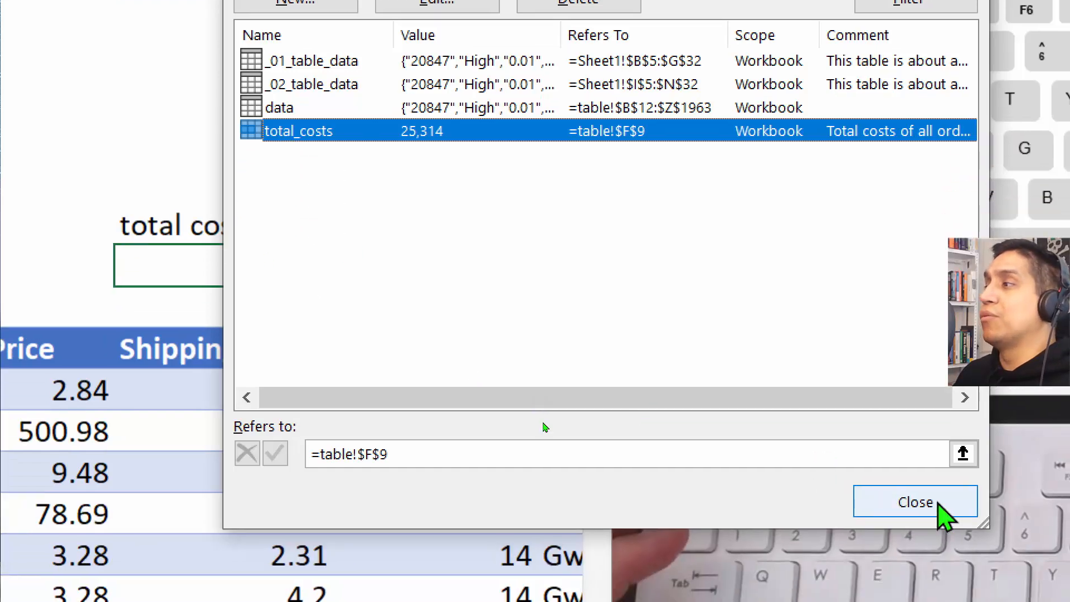
click(918, 598)
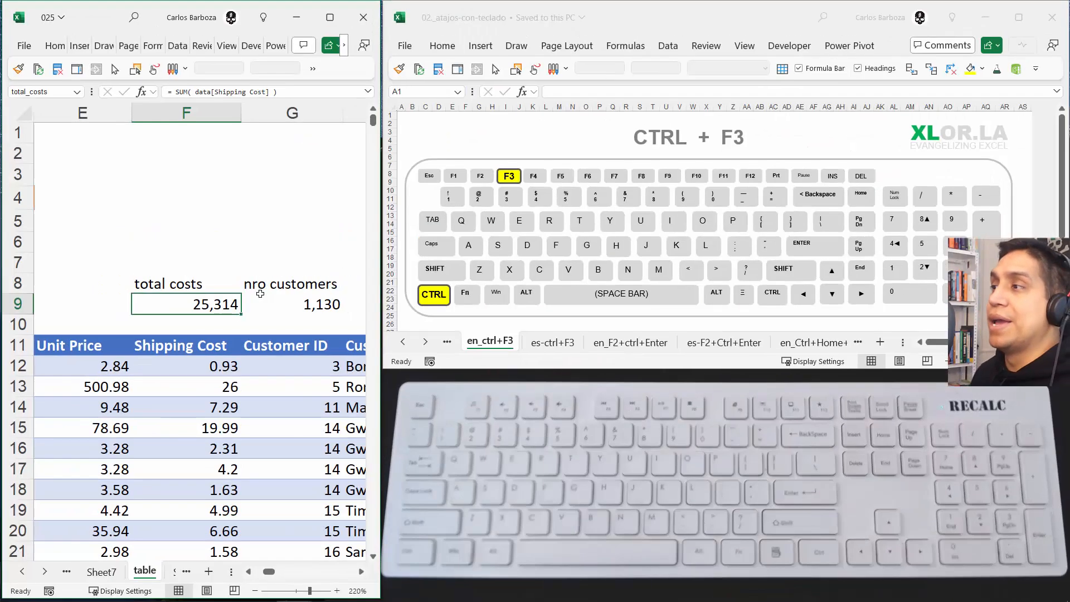
- Select cell G9, the customer count, and open the Name Manager
key(Right)
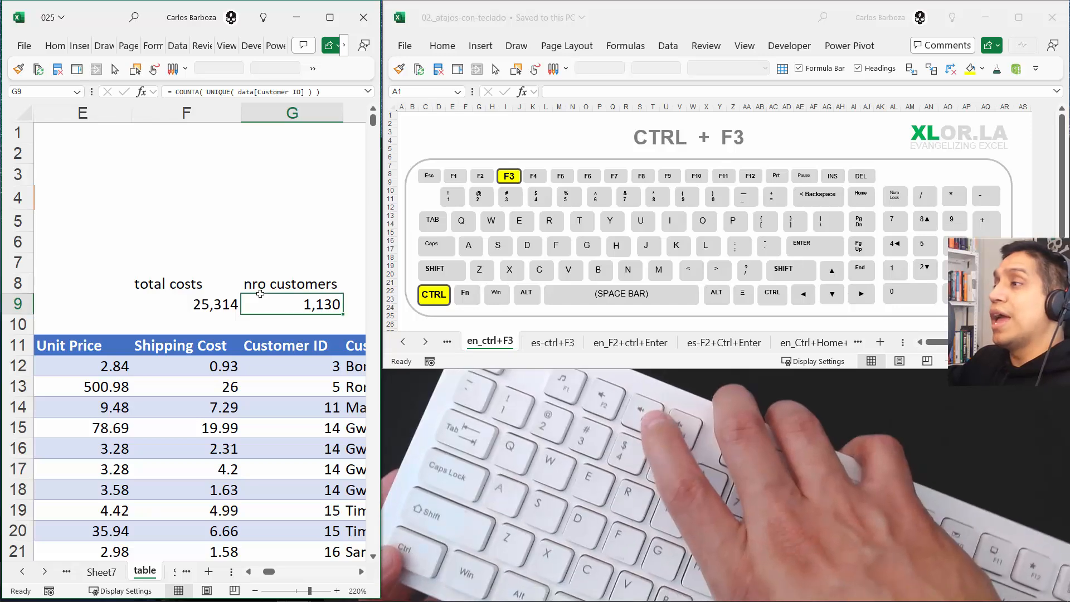
key(ctrl+F3)
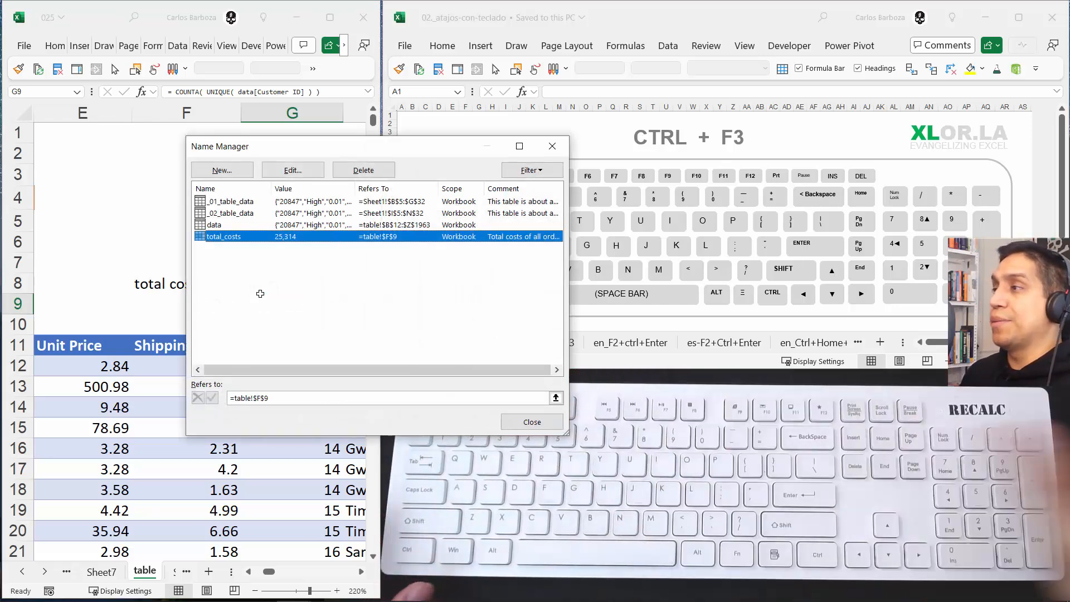
drag(364, 149, 544, 149)
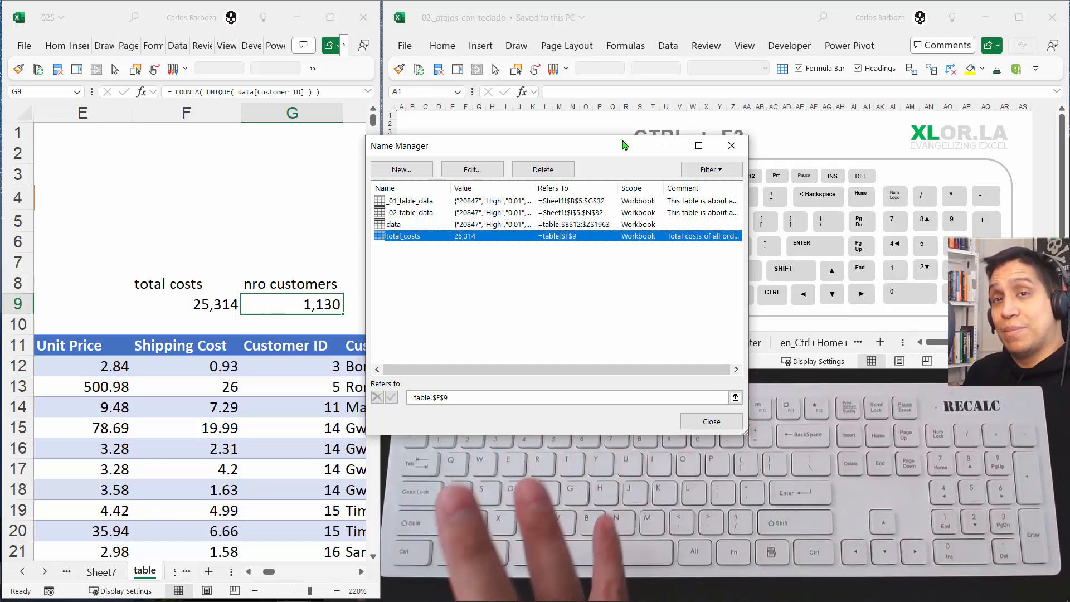
click(732, 146)
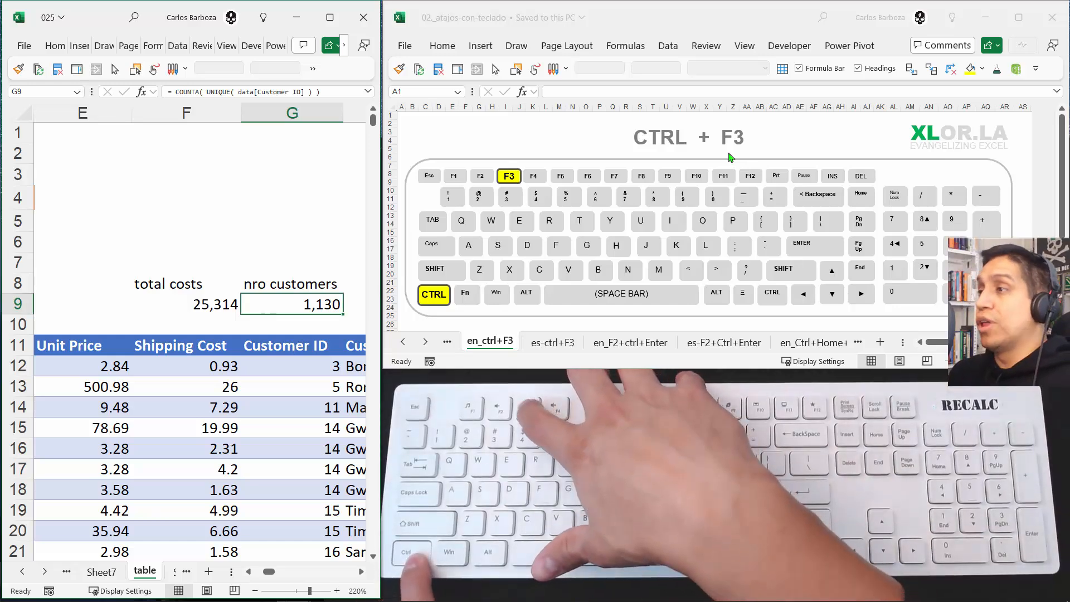
key(ctrl+F3)
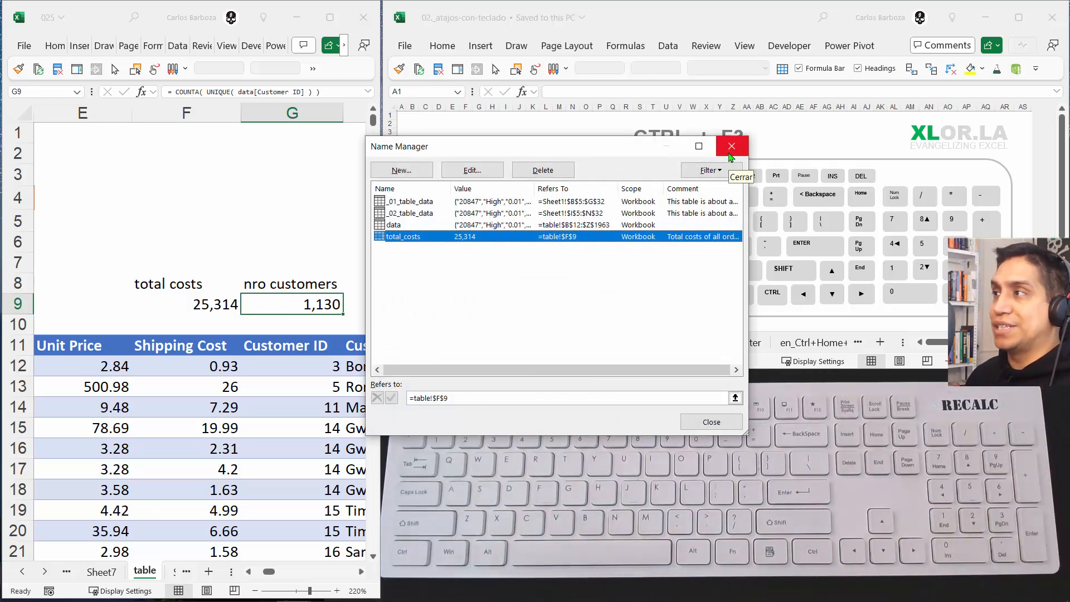
key(Tab)
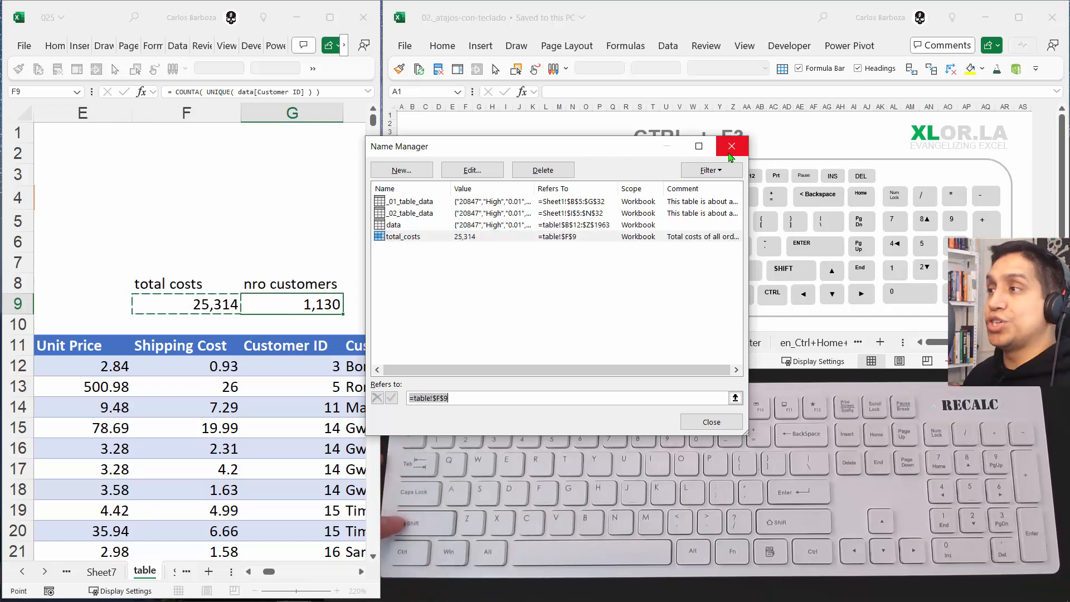
key(shift+Tab)
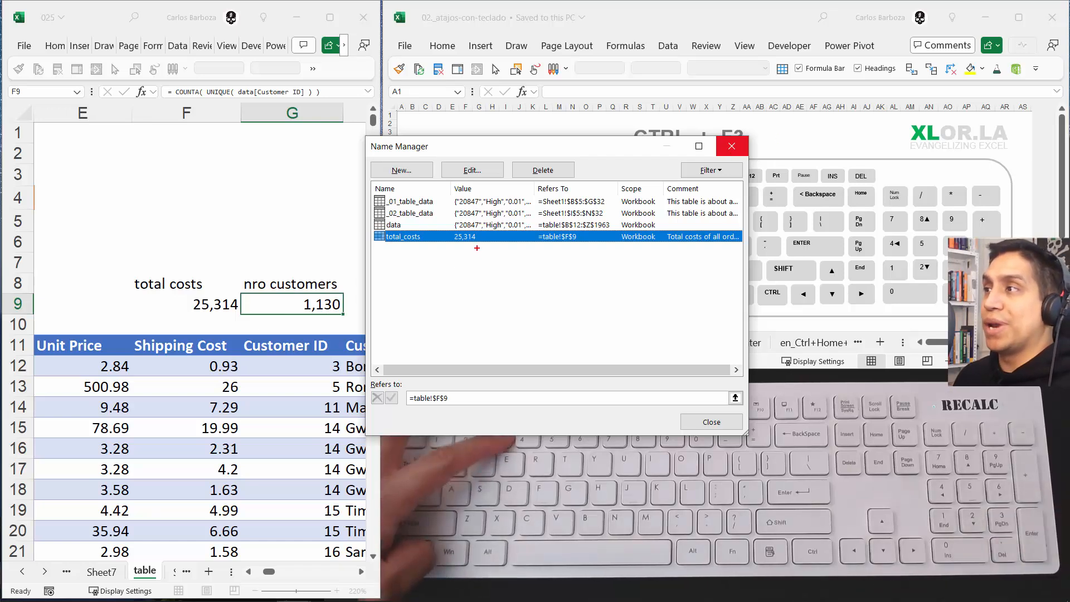
drag(477, 247, 544, 330)
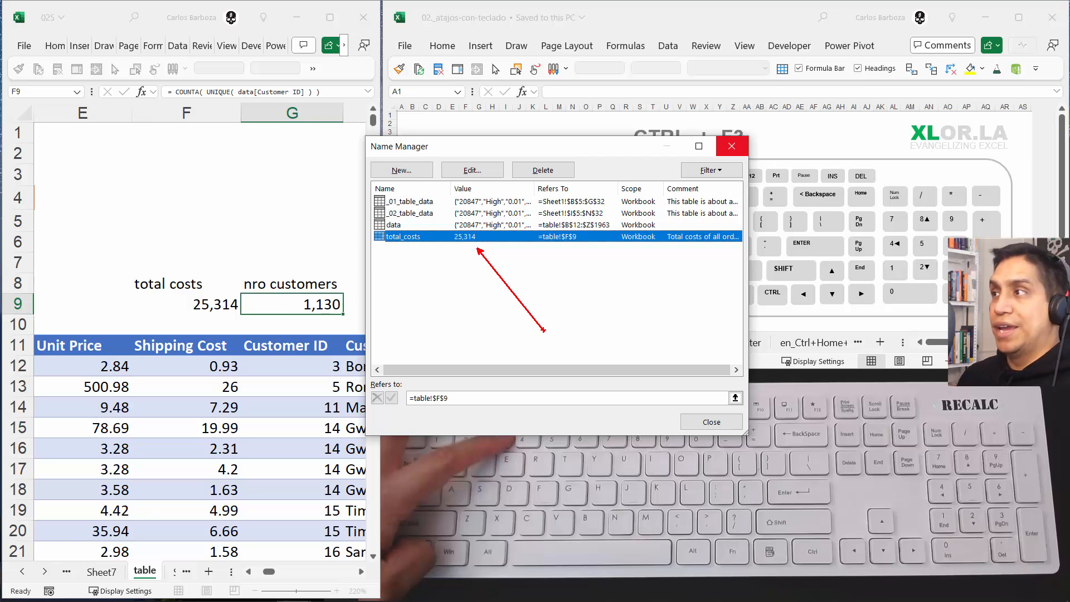
drag(433, 301, 315, 211)
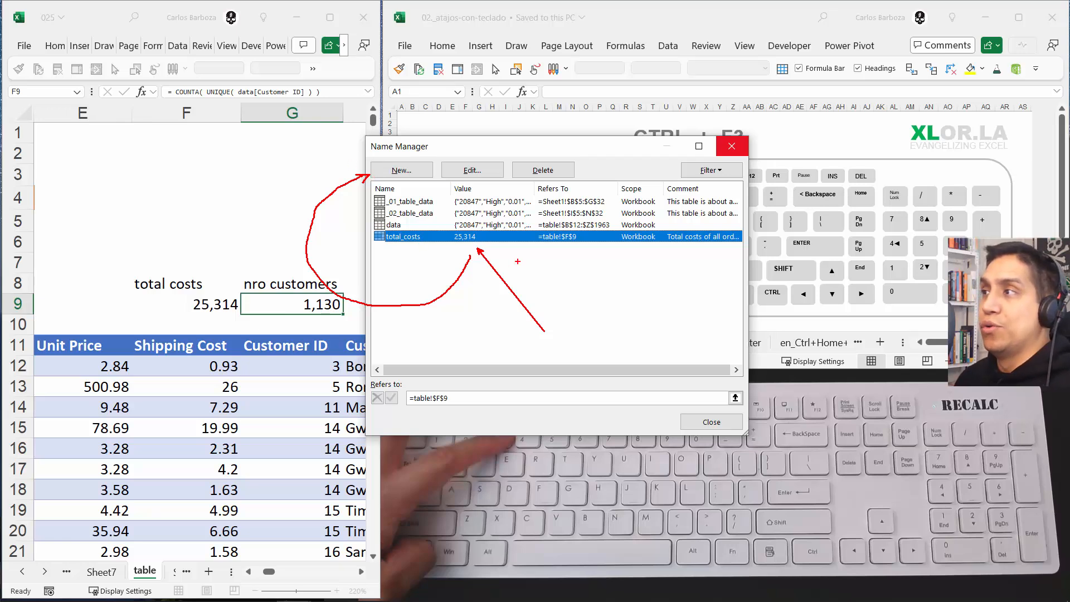
drag(511, 245, 579, 278)
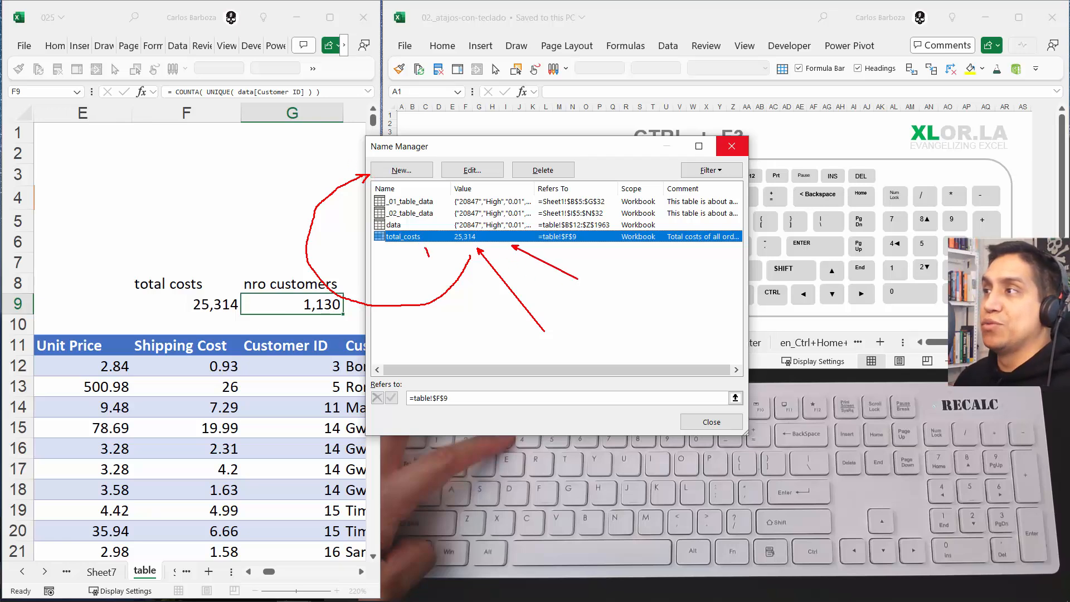
drag(427, 255, 417, 369)
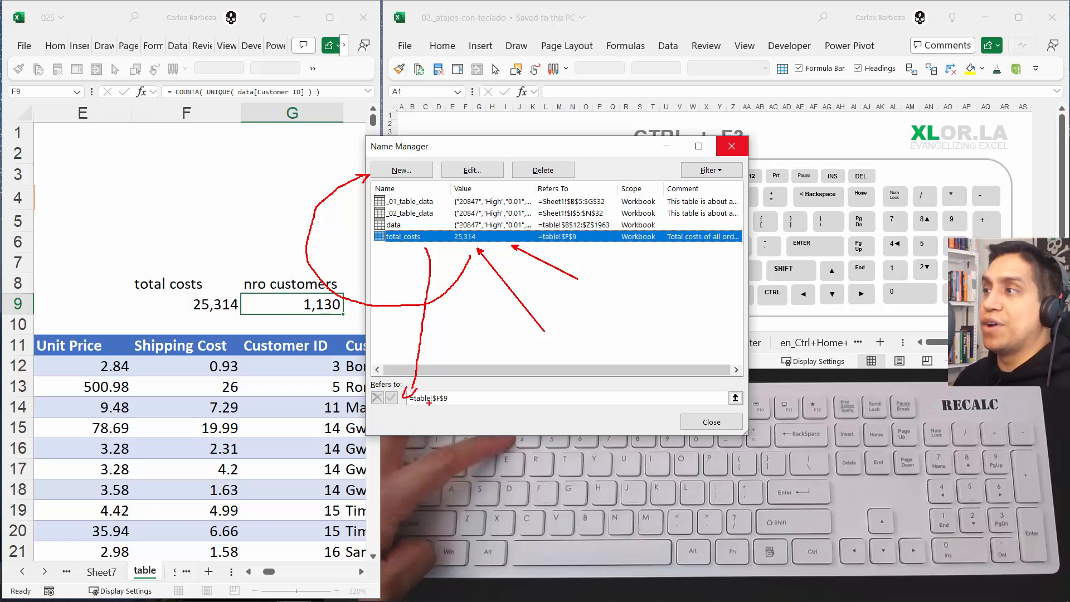
mouse_move(418, 407)
mouse_down()
mouse_move(557, 435)
mouse_move(684, 433)
mouse_up()
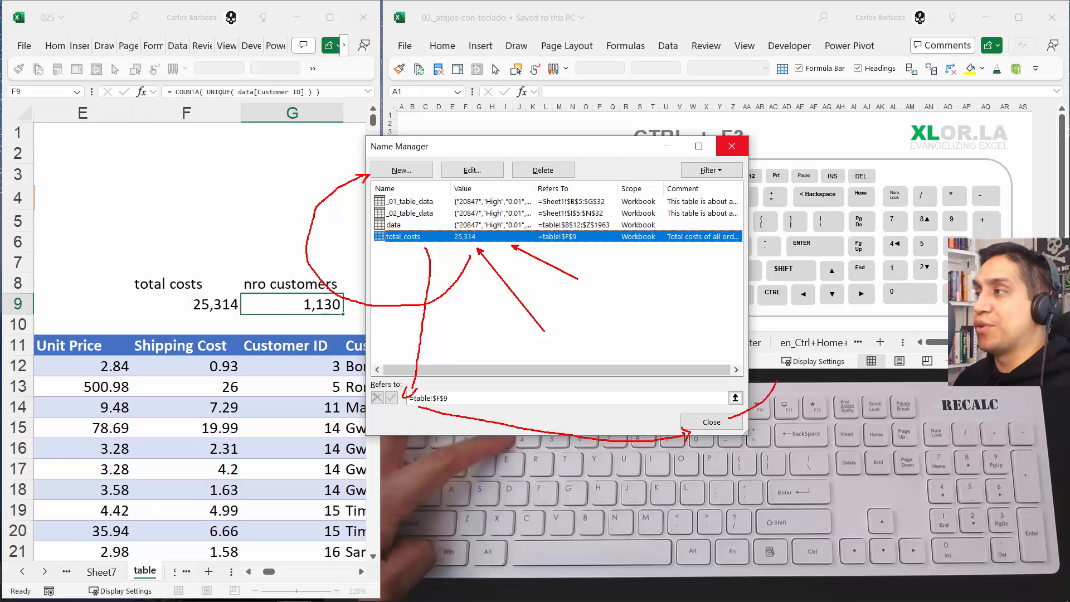
mouse_move(777, 382)
mouse_down()
mouse_move(697, 197)
mouse_move(501, 142)
mouse_up()
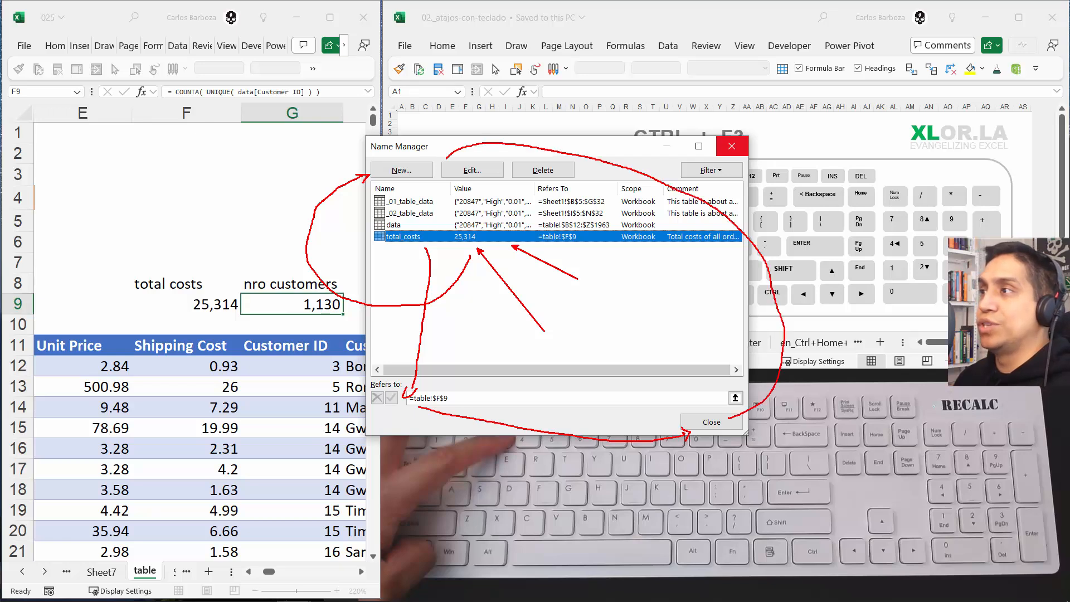
key(Escape)
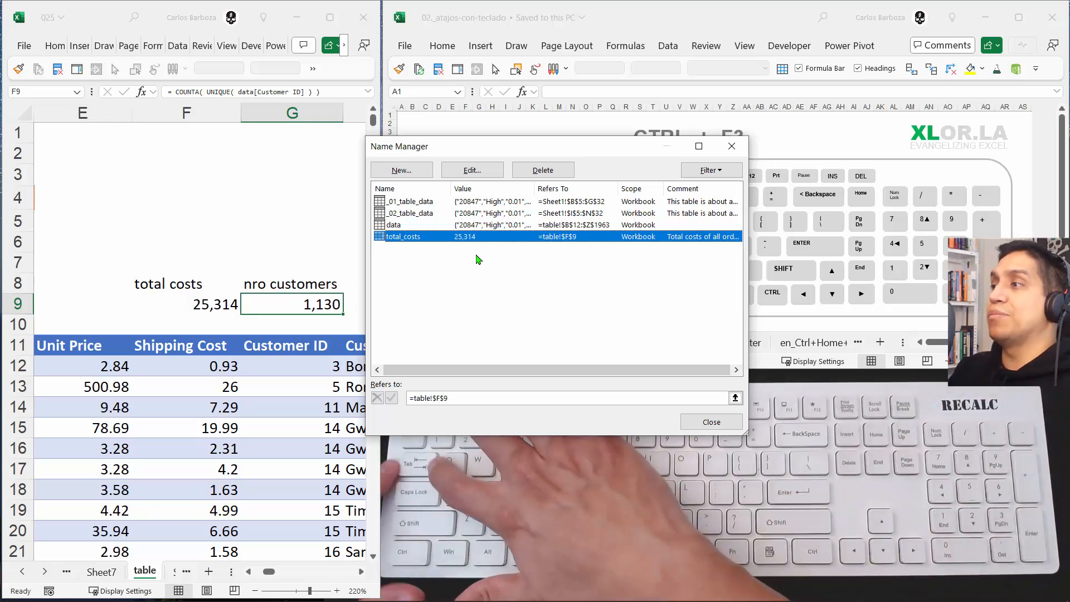
- Define the workbook-scope name nro_customers for cell G9 with the comment "number of customers from all orders", then close the Name Manager
key(Tab)
key(Tab)
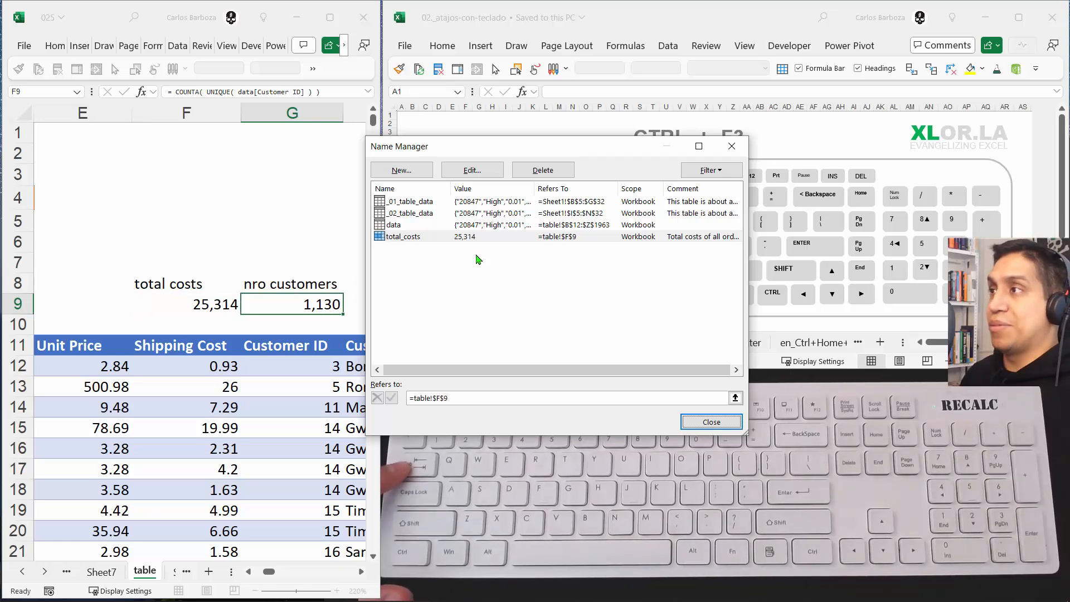
key(Tab)
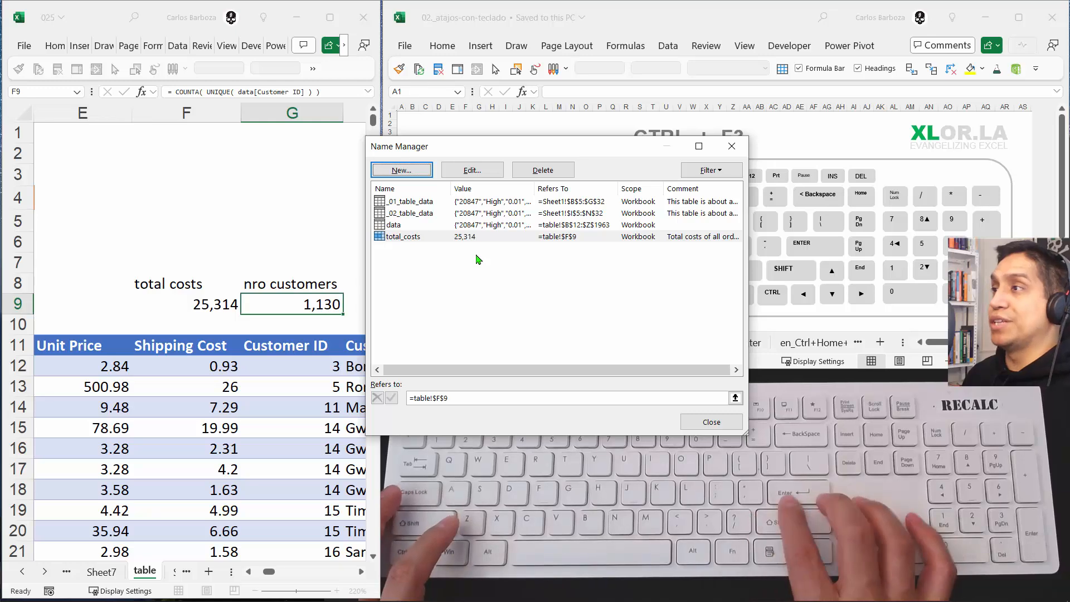
key(Return)
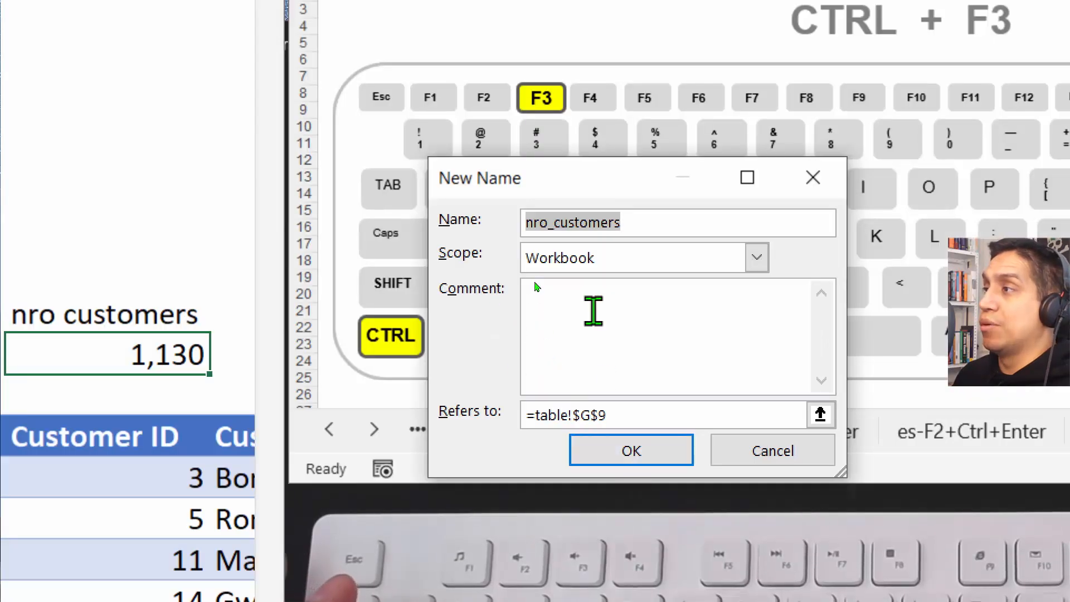
click(593, 310)
text(nu)
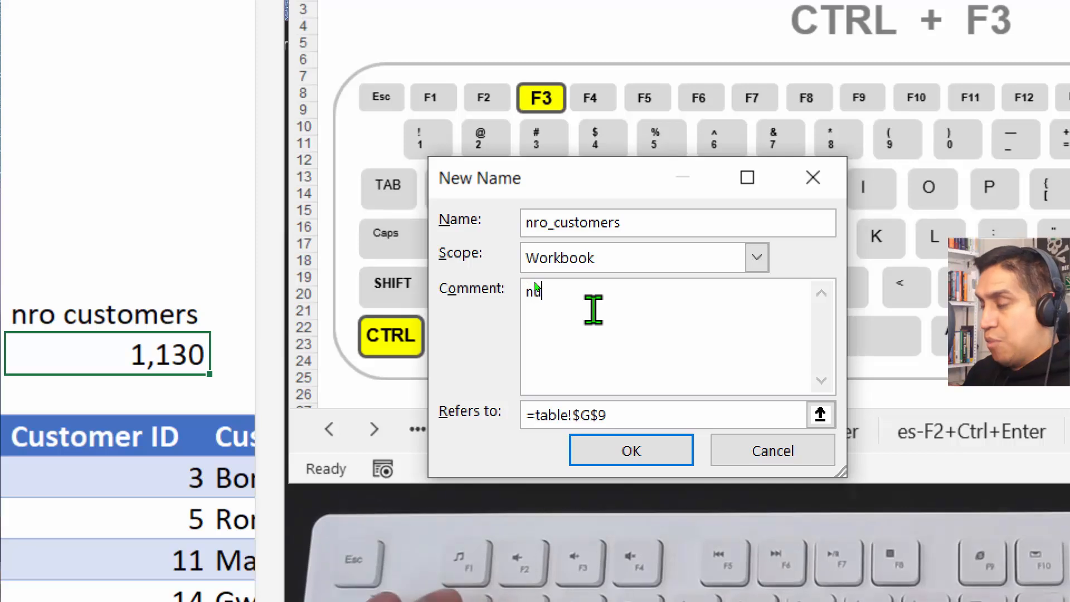
text(mber of customer)
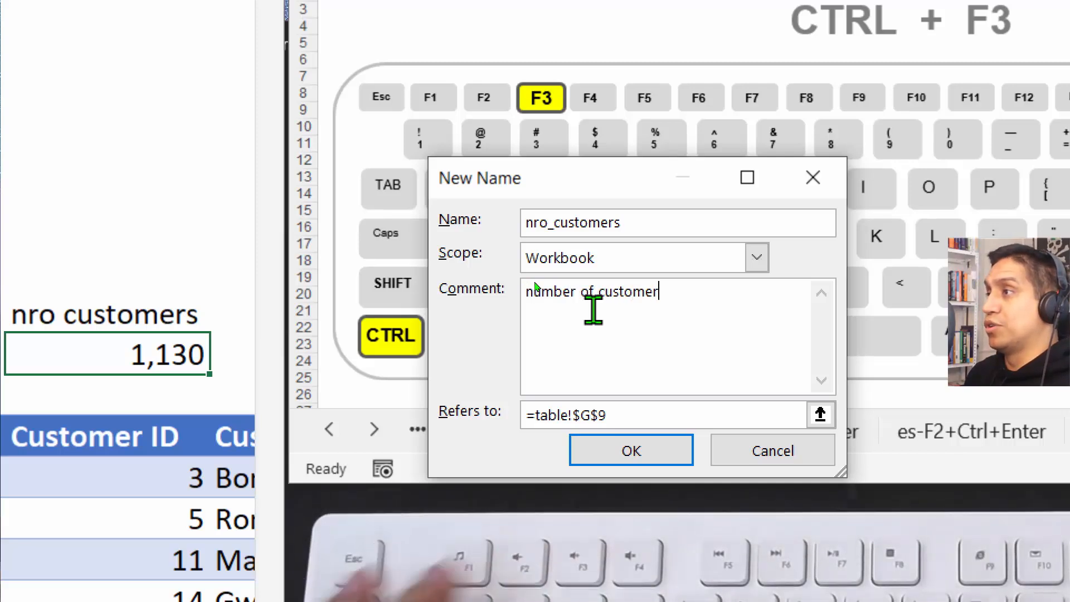
text(s from all orde)
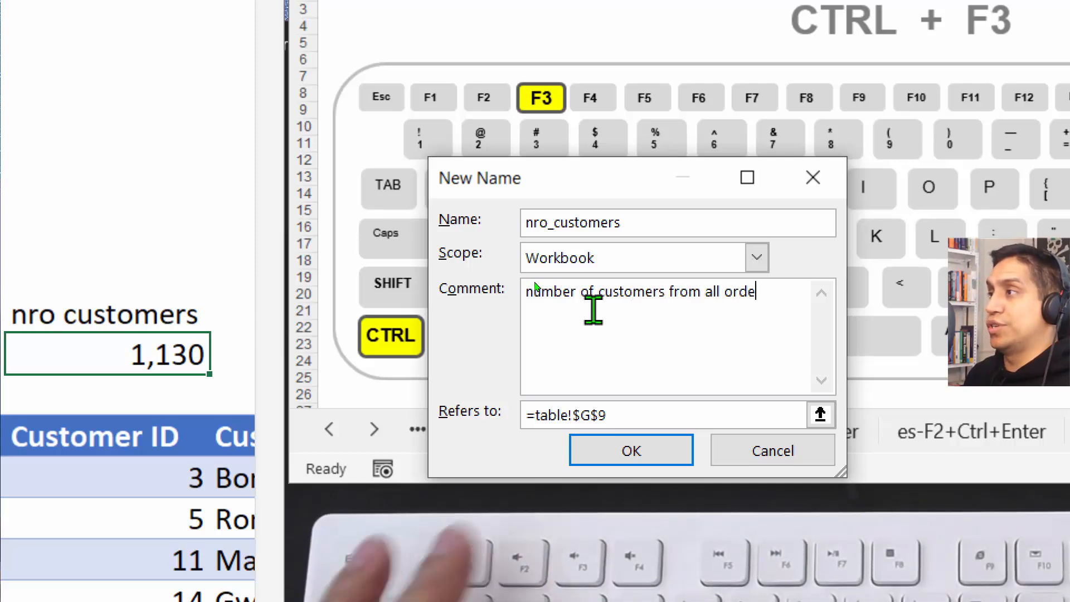
text(rs)
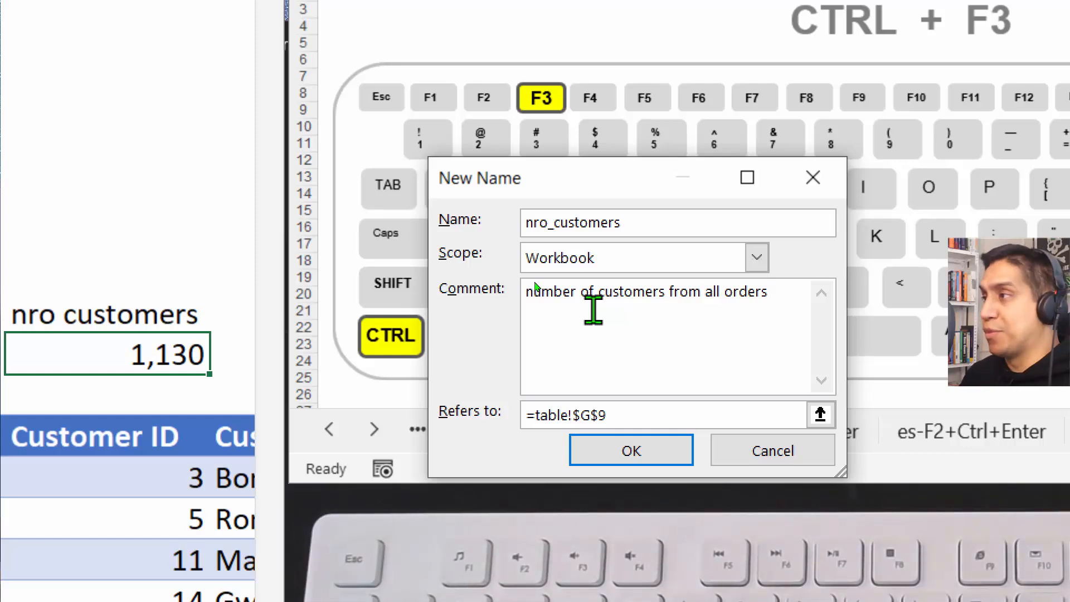
click(674, 450)
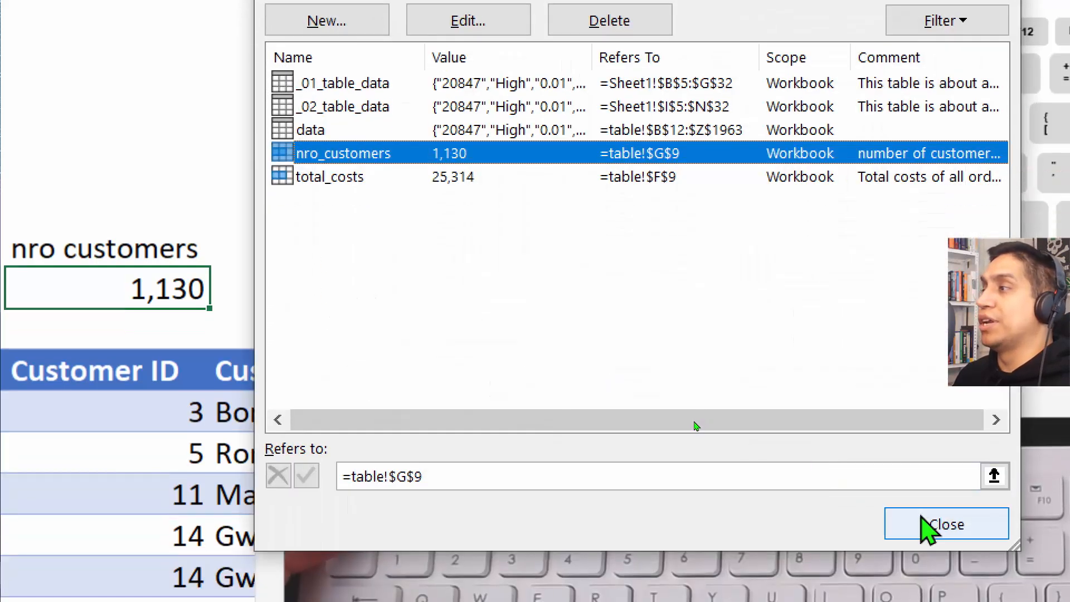
click(925, 524)
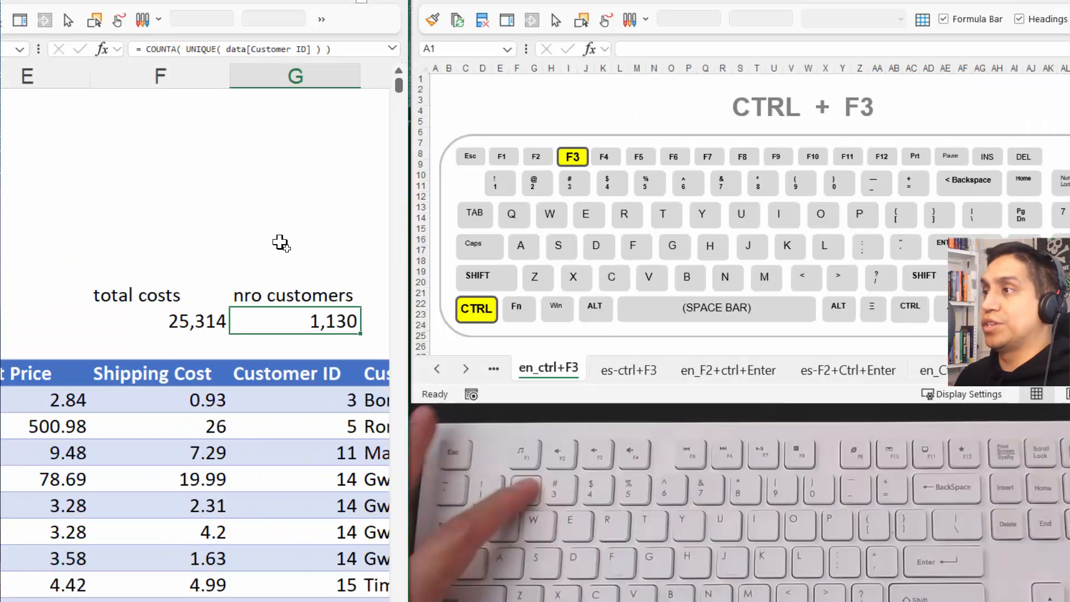
- Enter a formula in cell F6 that divides the defined name total_costs by nro_customers, and reopen the formula for editing
click(160, 244)
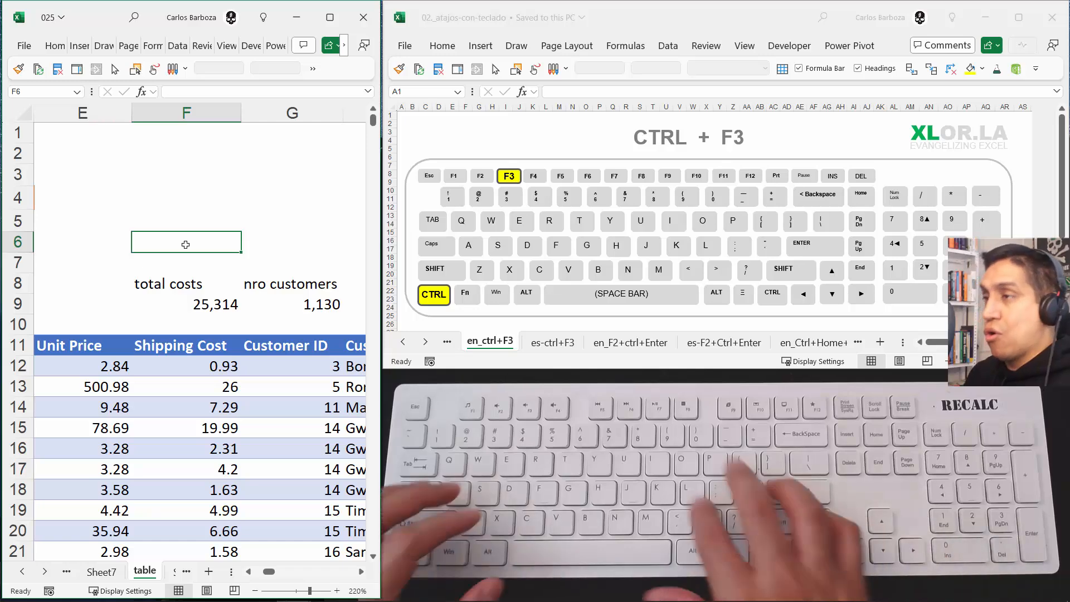
text(=)
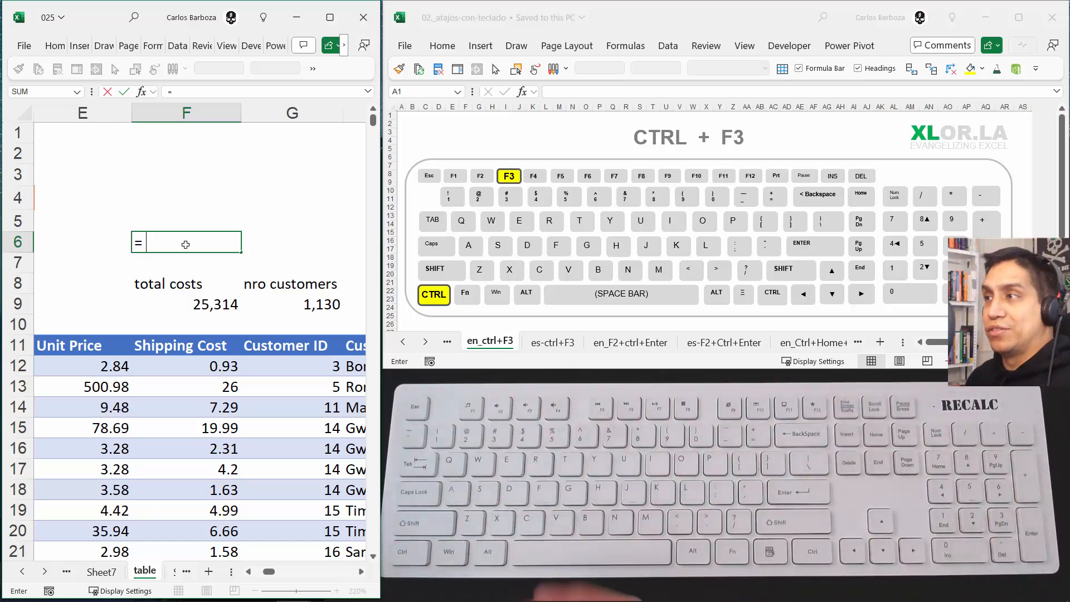
text(total)
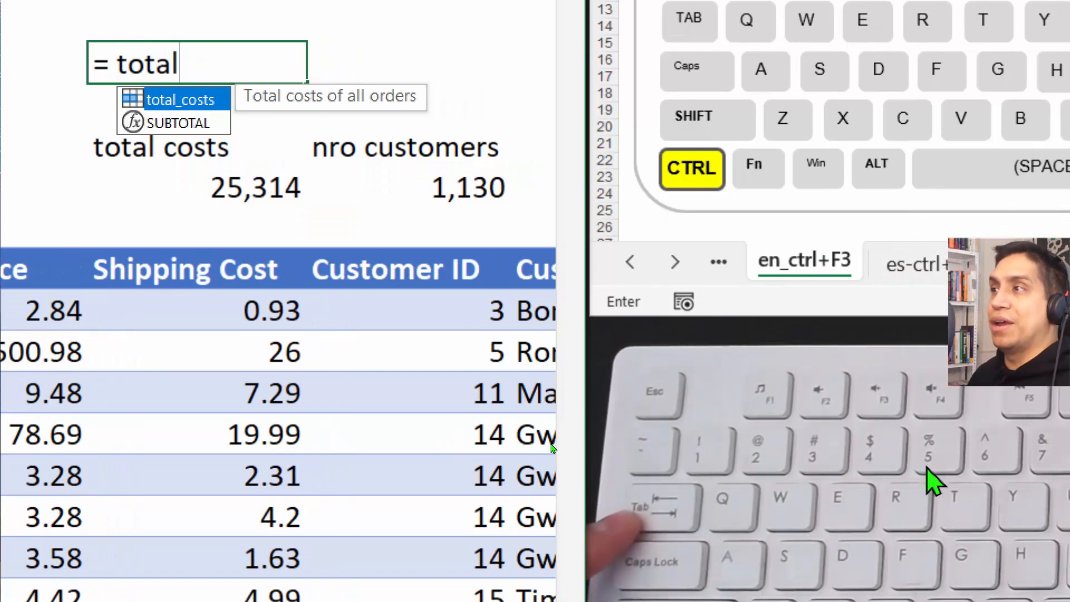
text(_)
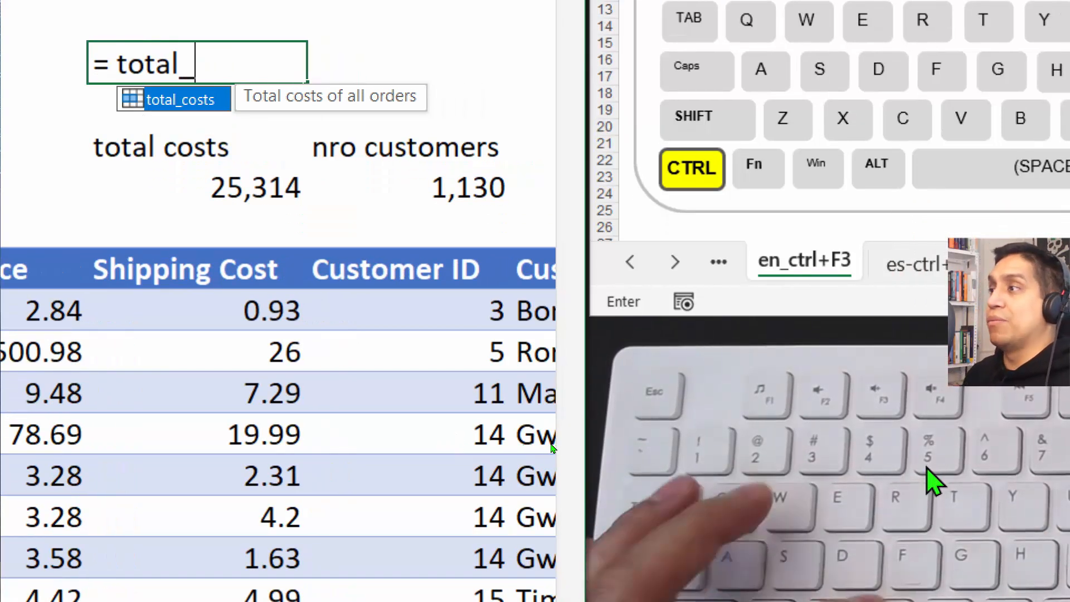
text(ci)
key(BackSpace)
key(BackSpace)
key(BackSpace)
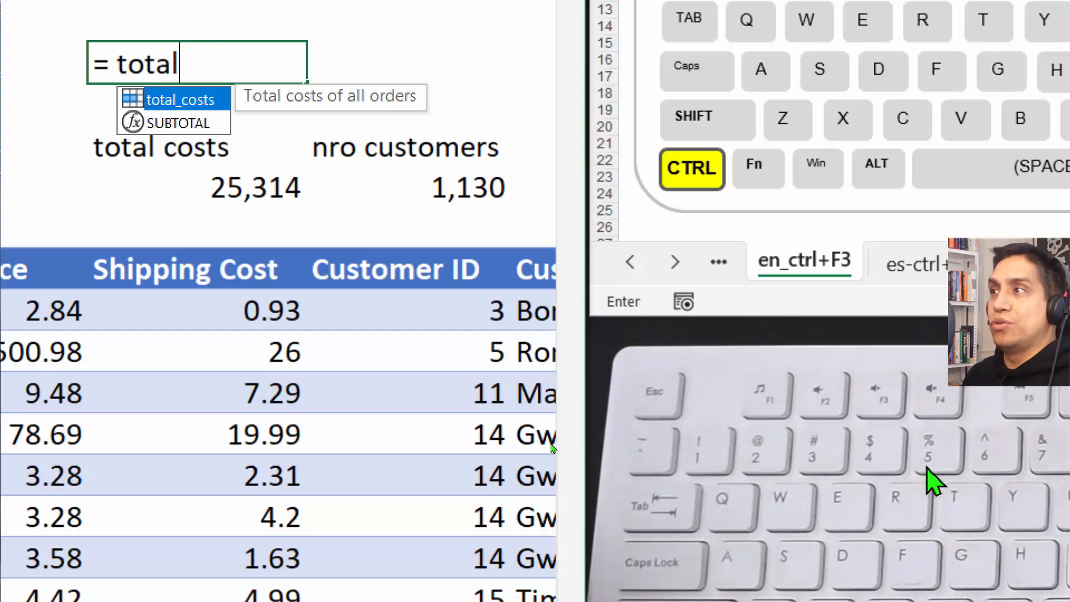
key(BackSpace)
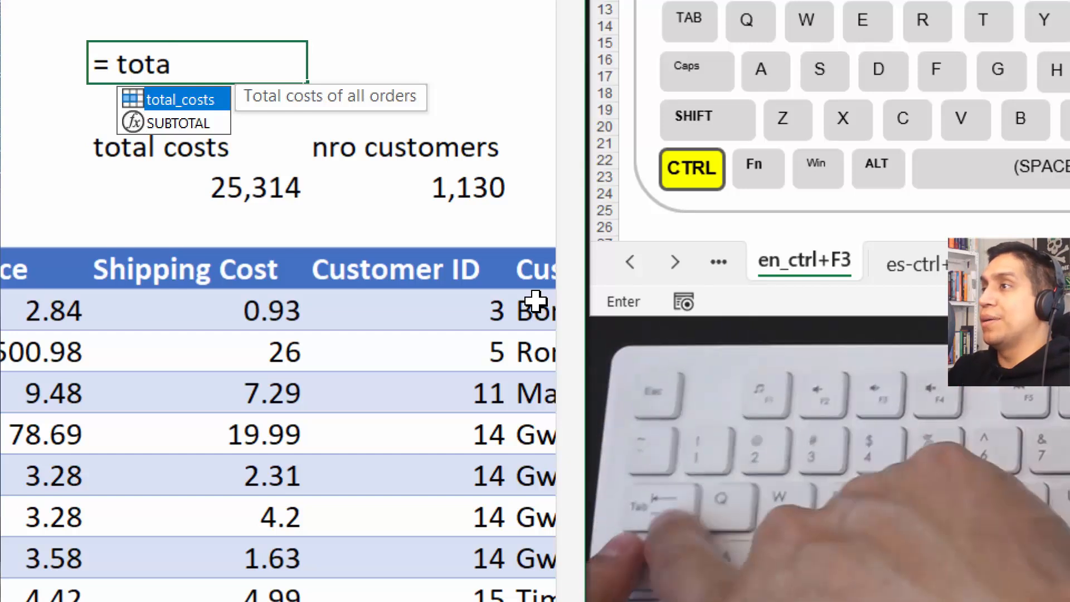
key(Tab)
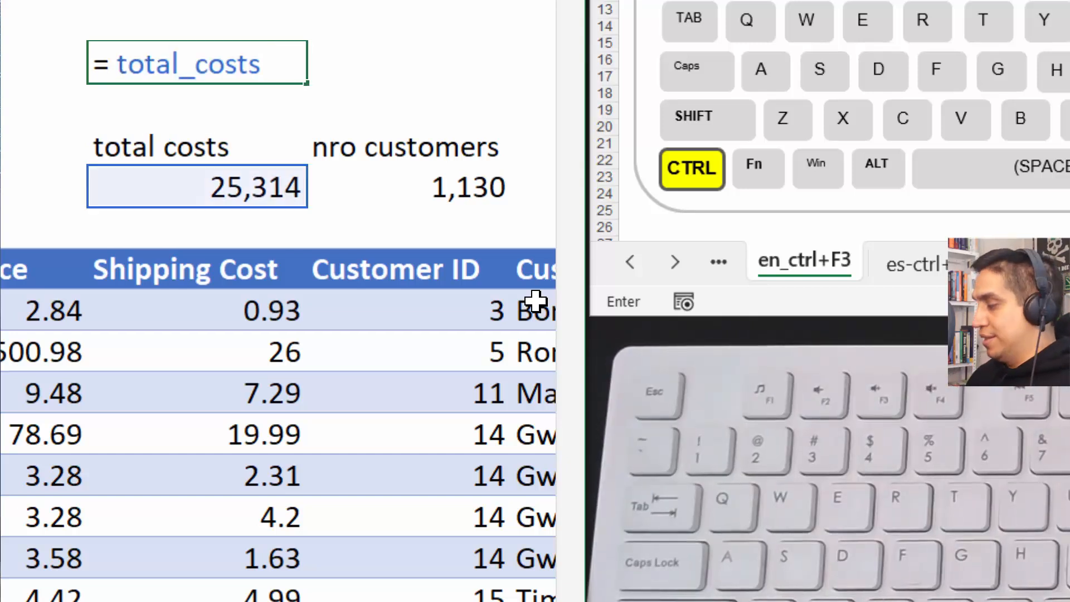
text(/ )
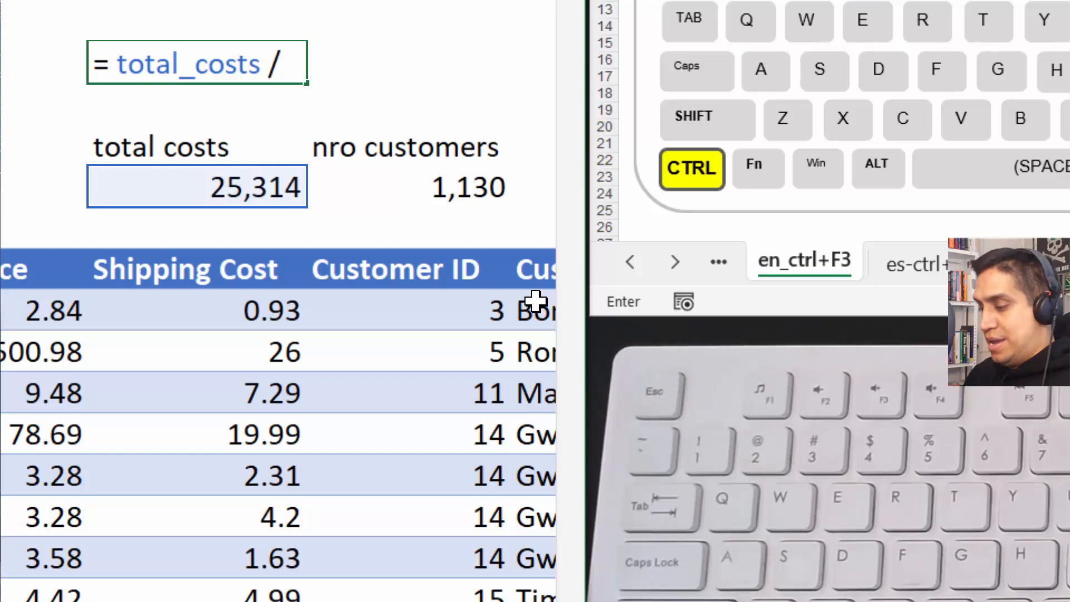
text(nro)
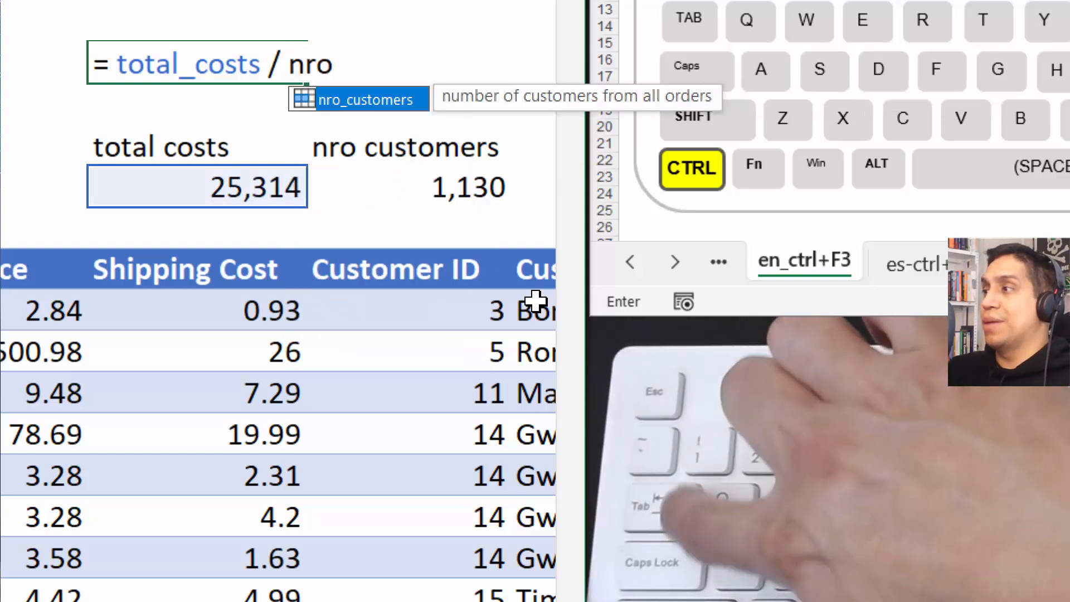
key(Tab)
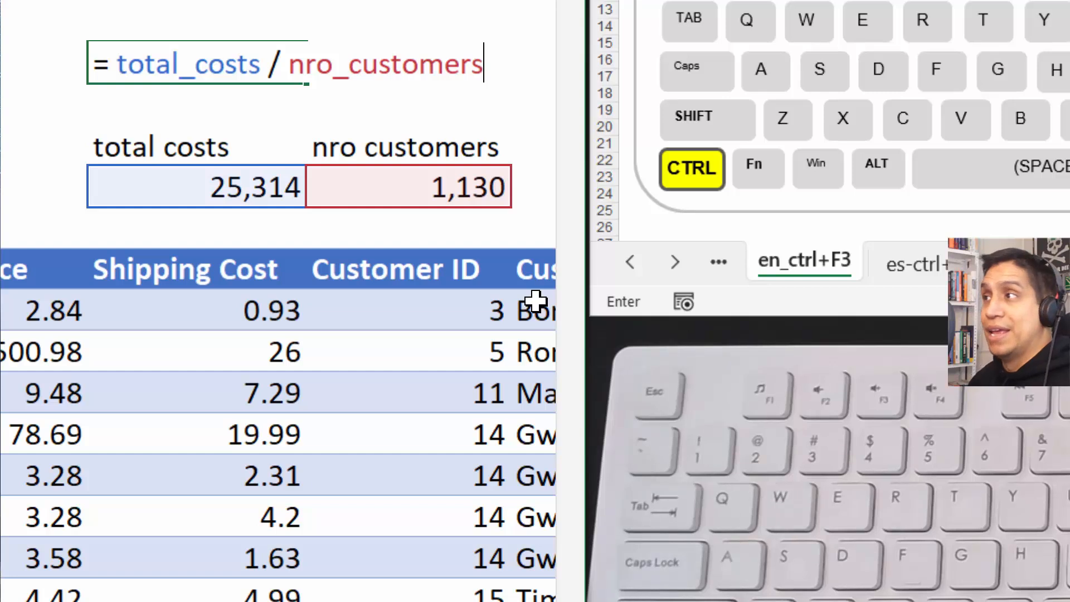
key(ctrl+Return)
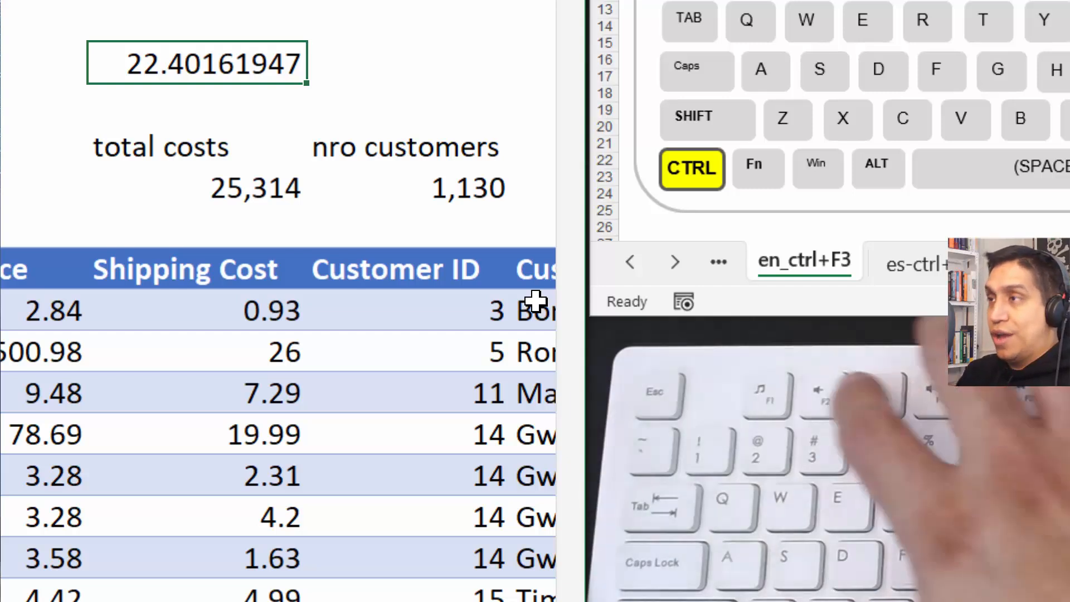
key(F2)
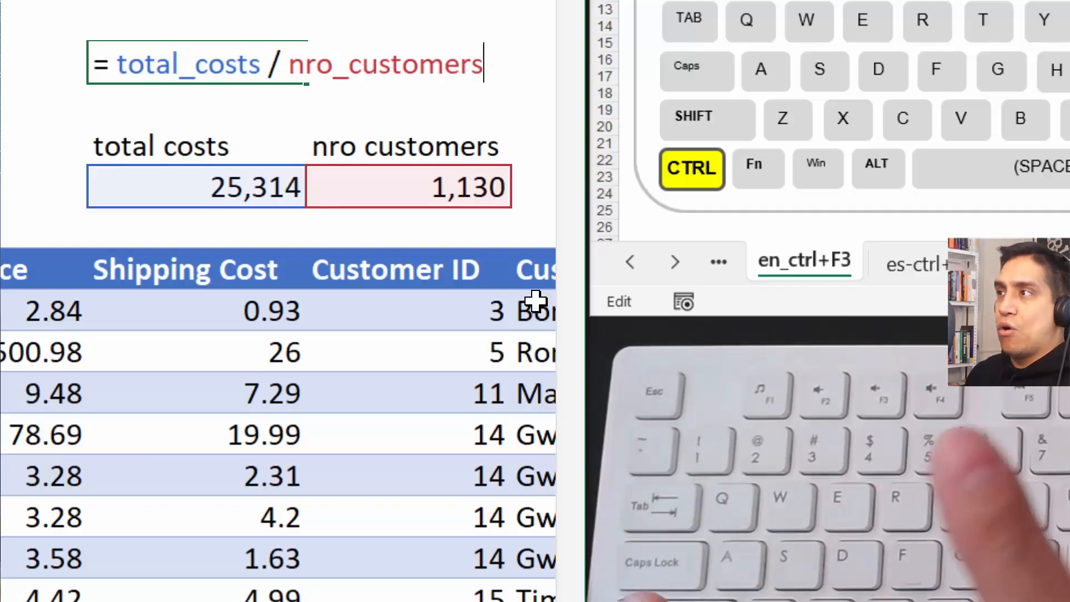
- Confirm the formula dividing total_costs by nro_customers in cell F6
key(ctrl+Return)
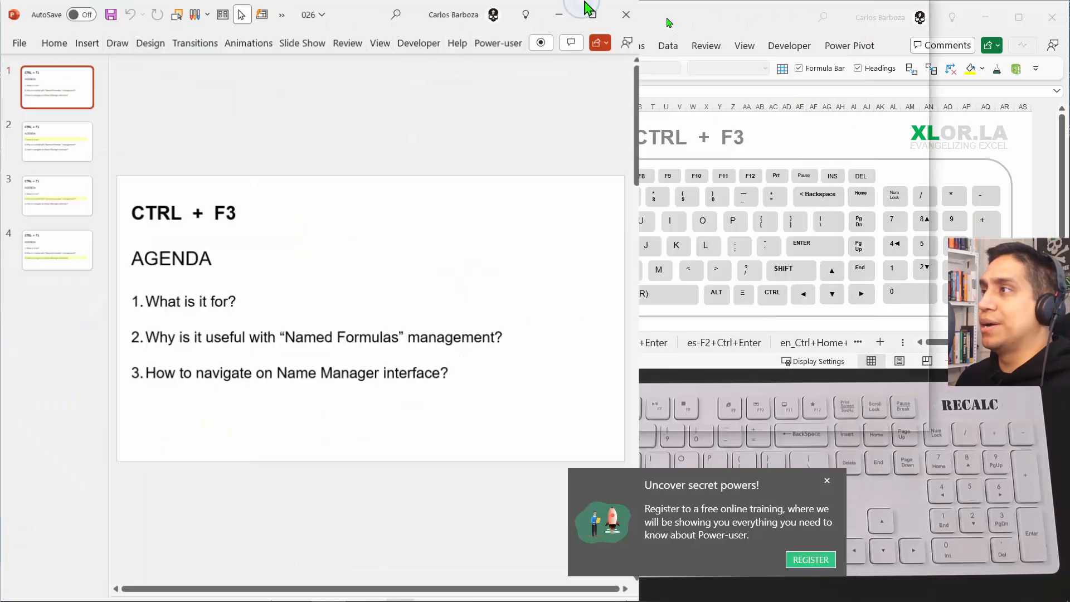
- Switch to the PowerPoint presentation, maximize its window and page through the CTRL + F3 agenda slides up to the Name Manager interface topic
click(588, 9)
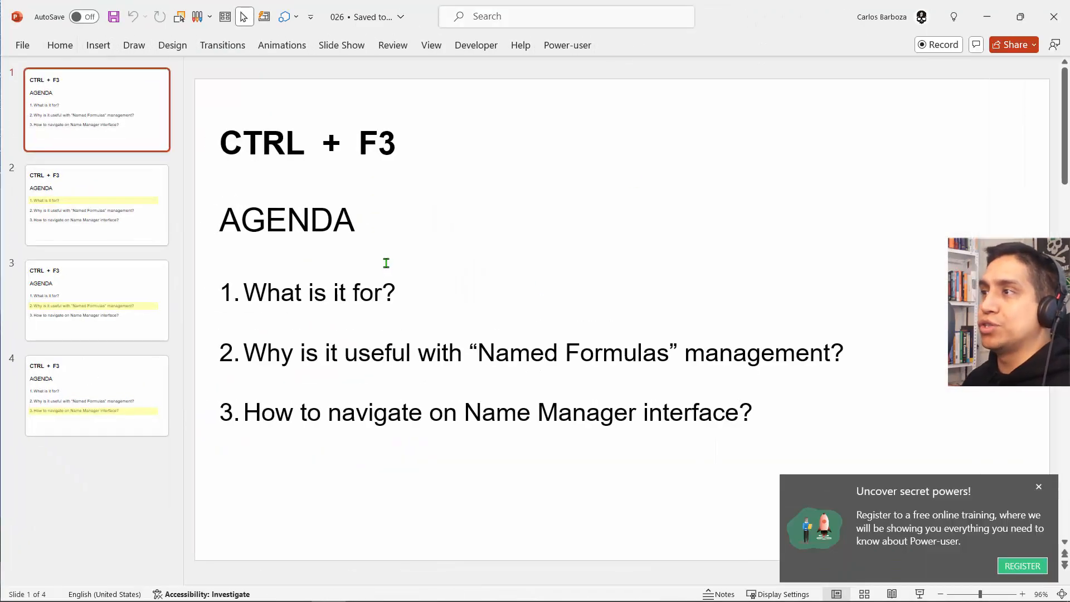
key(Page_Down)
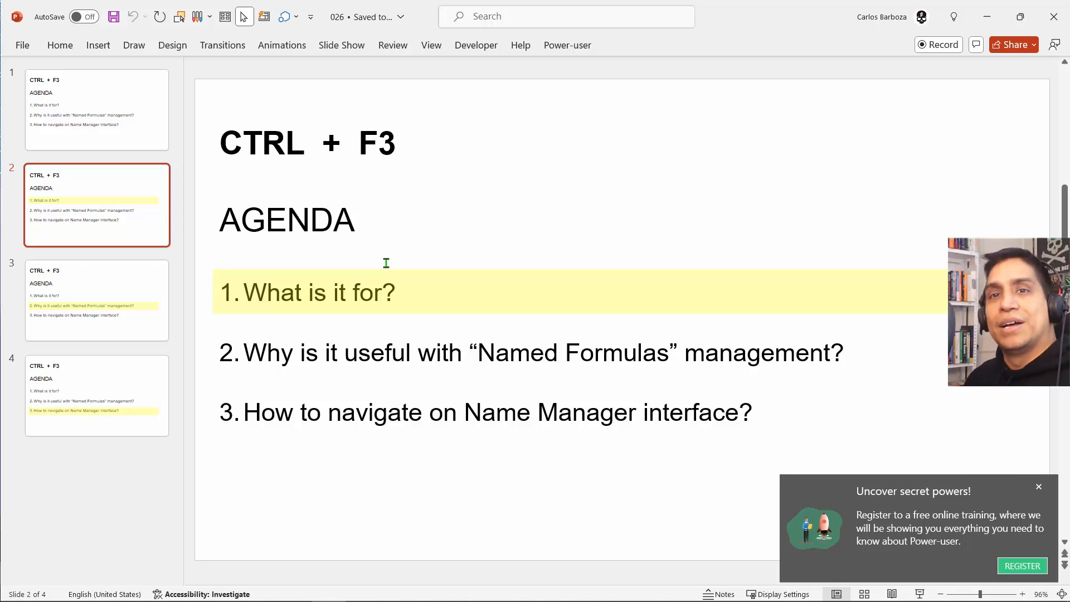
key(Page_Down)
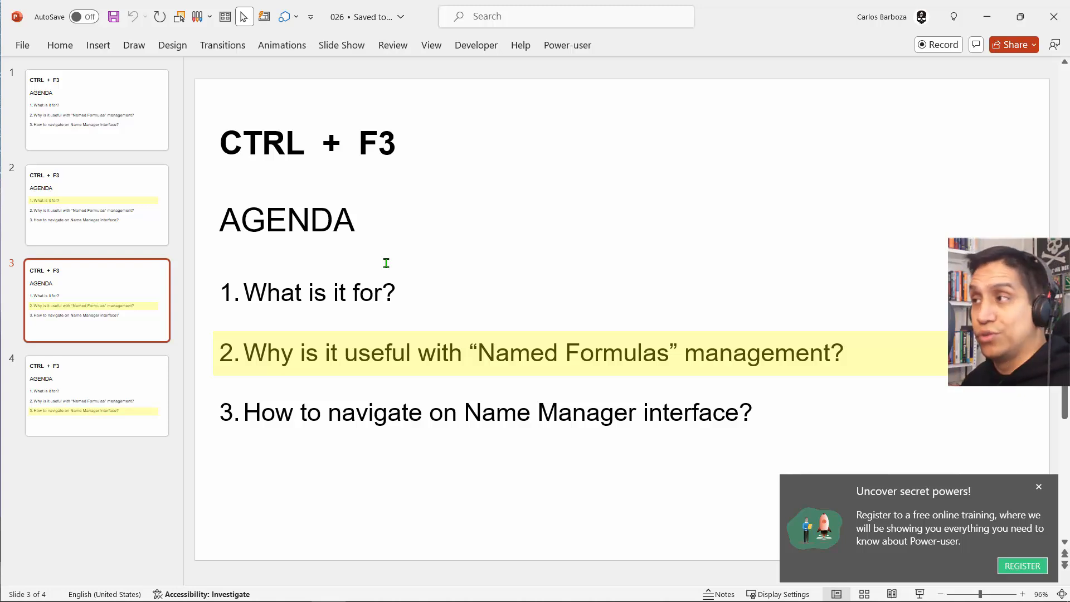
key(Page_Down)
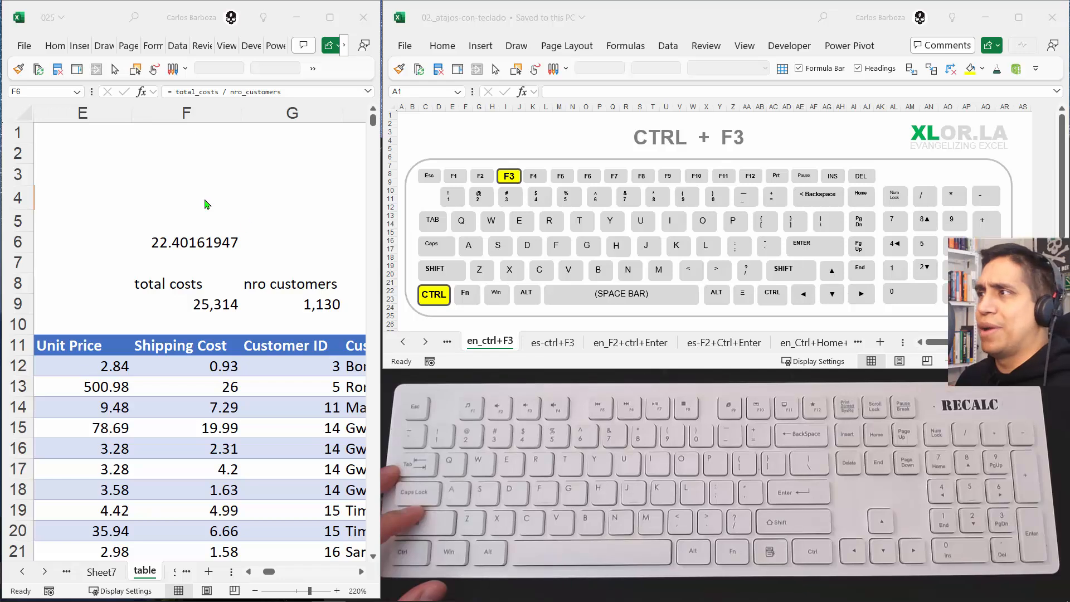
- Return to the Excel workbook 025, select the total costs cell F9 and open the Name Manager
click(210, 294)
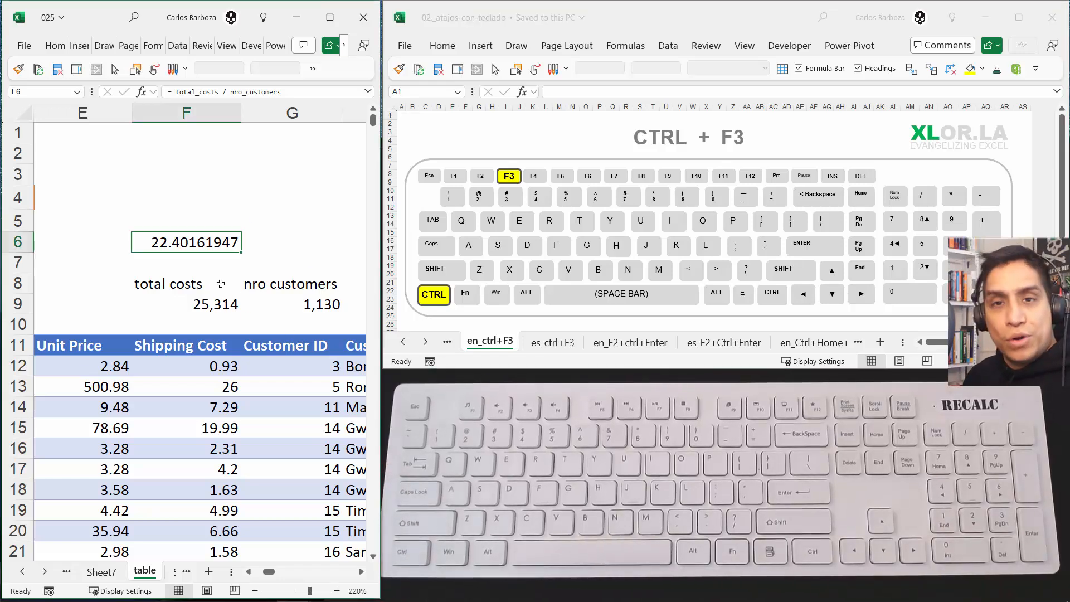
key(Down)
key(Down)
key(Down)
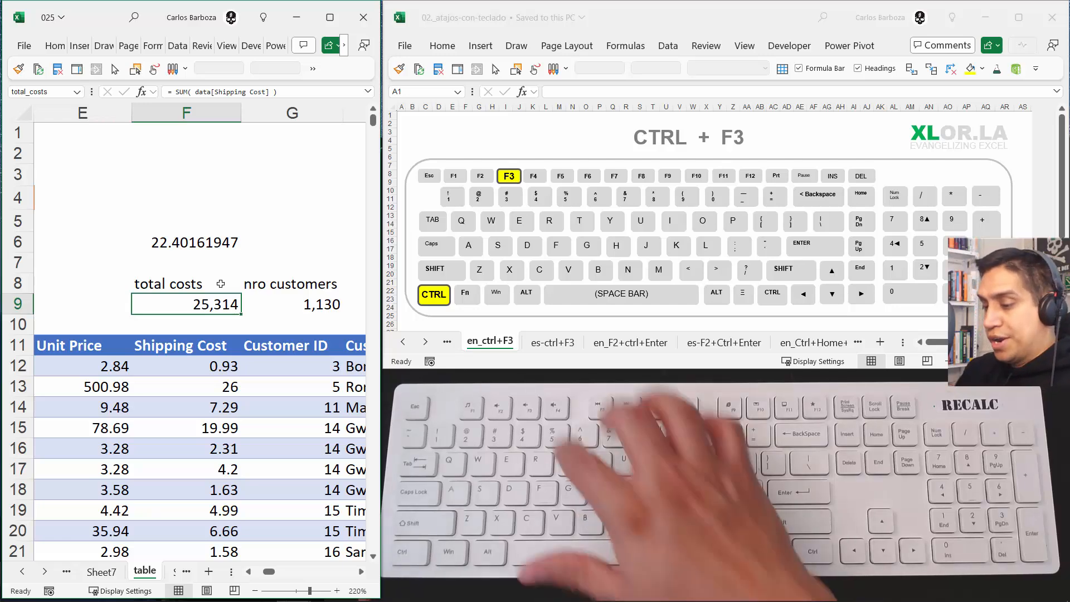
key(ctrl+F3)
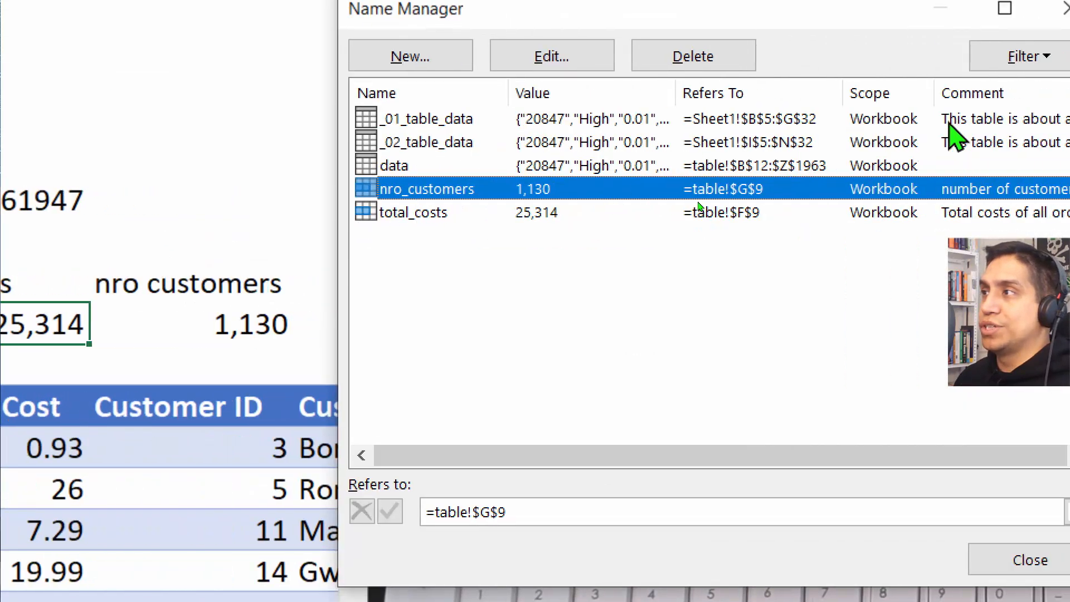
- Examine the defined names and tables in the Name Manager, with their values, references, scopes and comments
key(Down)
key(Up)
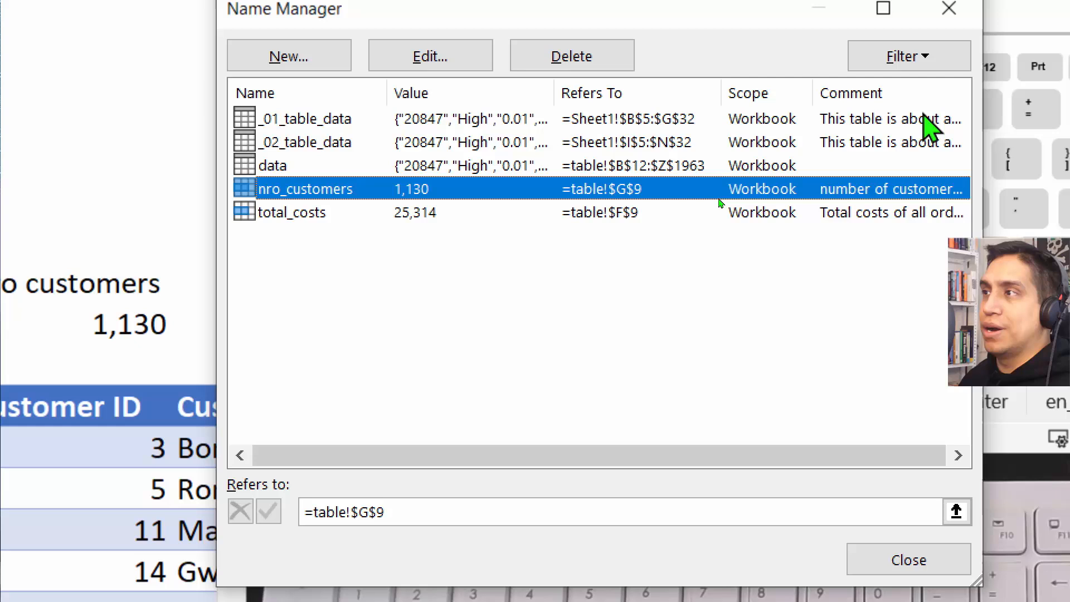
key(Up)
key(Down)
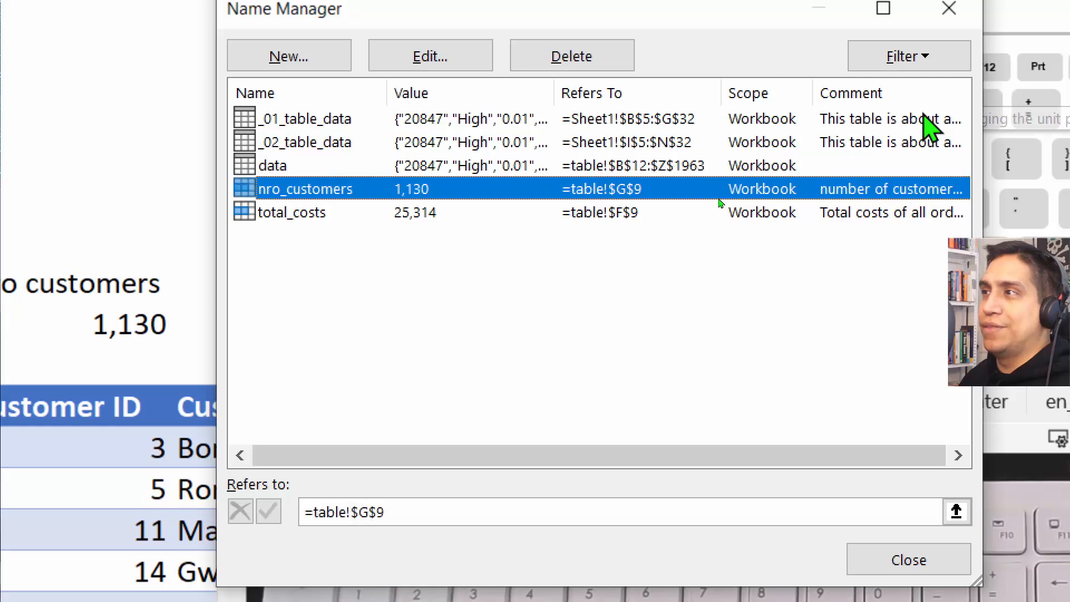
key(Down)
key(Up)
key(Up)
key(Down)
key(Down)
key(Up)
key(Down)
key(Up)
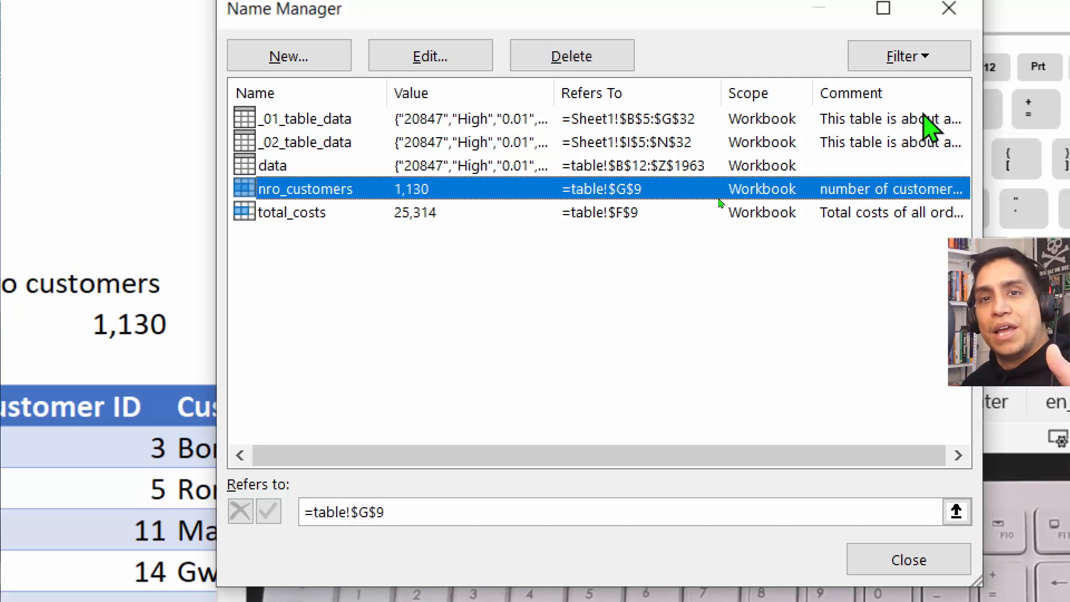
key(Up)
key(Down)
key(Down)
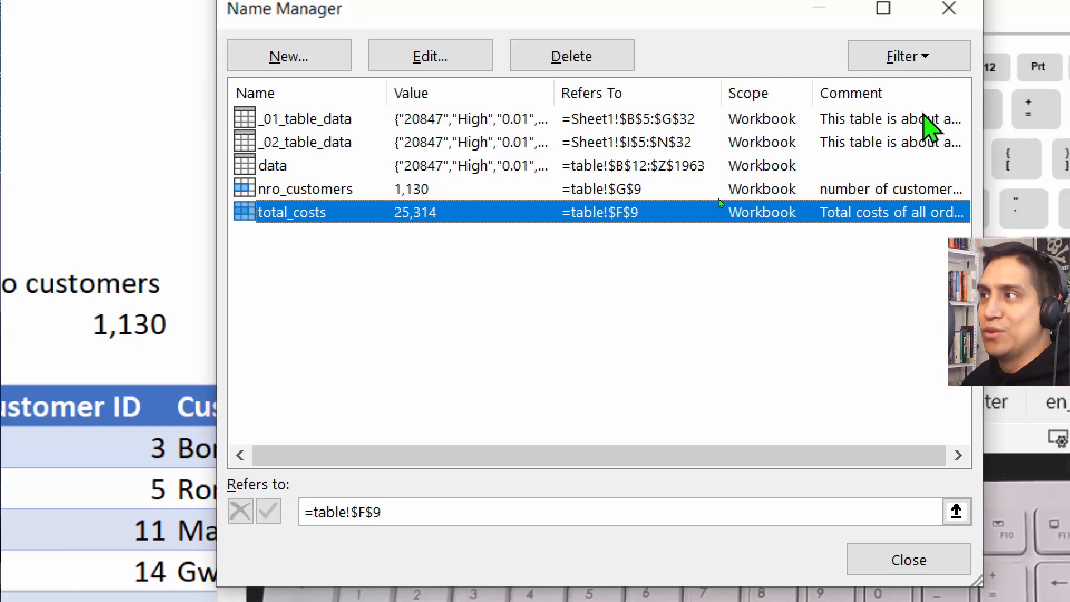
key(Up)
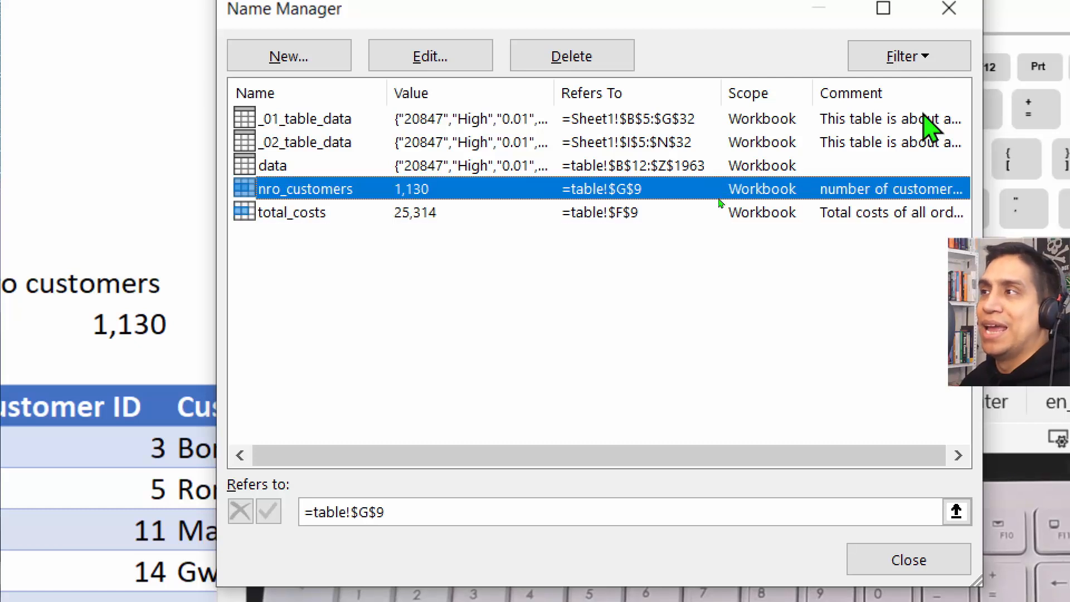
key(Up)
key(Up)
key(Up)
key(Down)
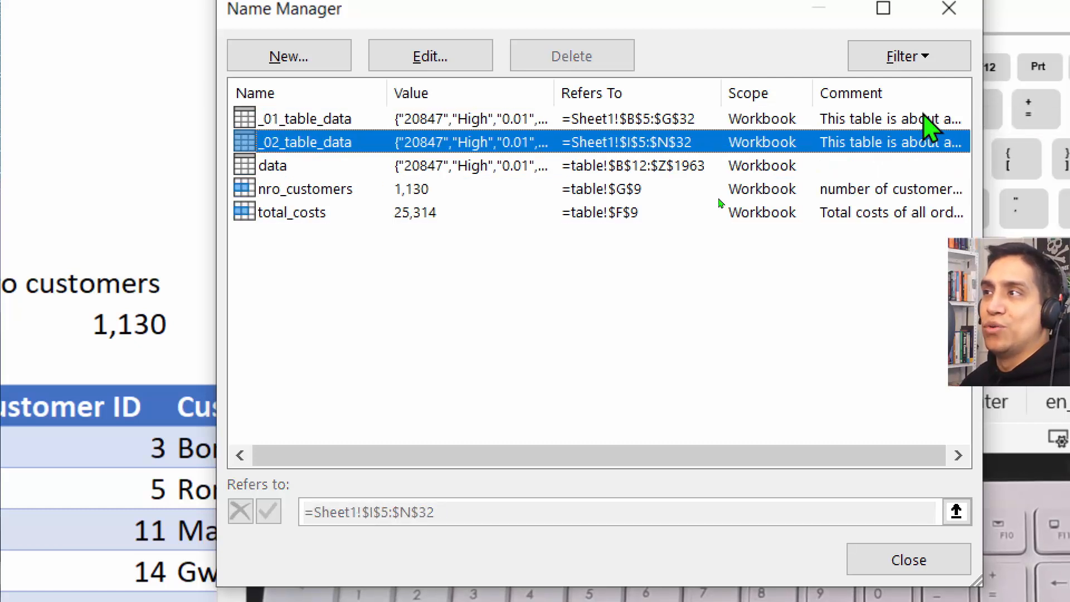
- Rename the table data as _03_data in the Name Manager
key(Down)
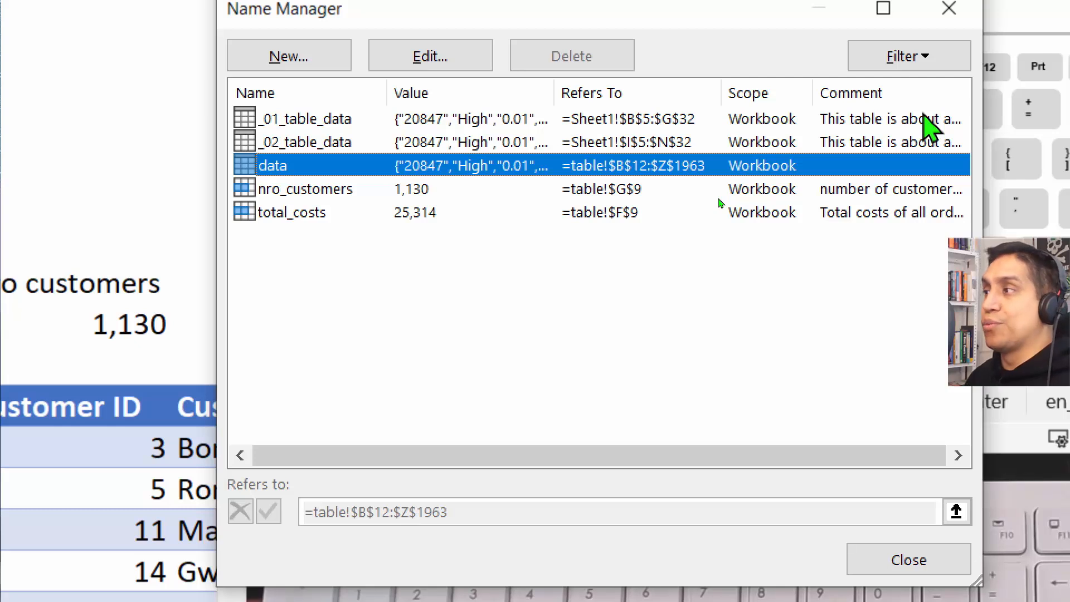
key(Tab)
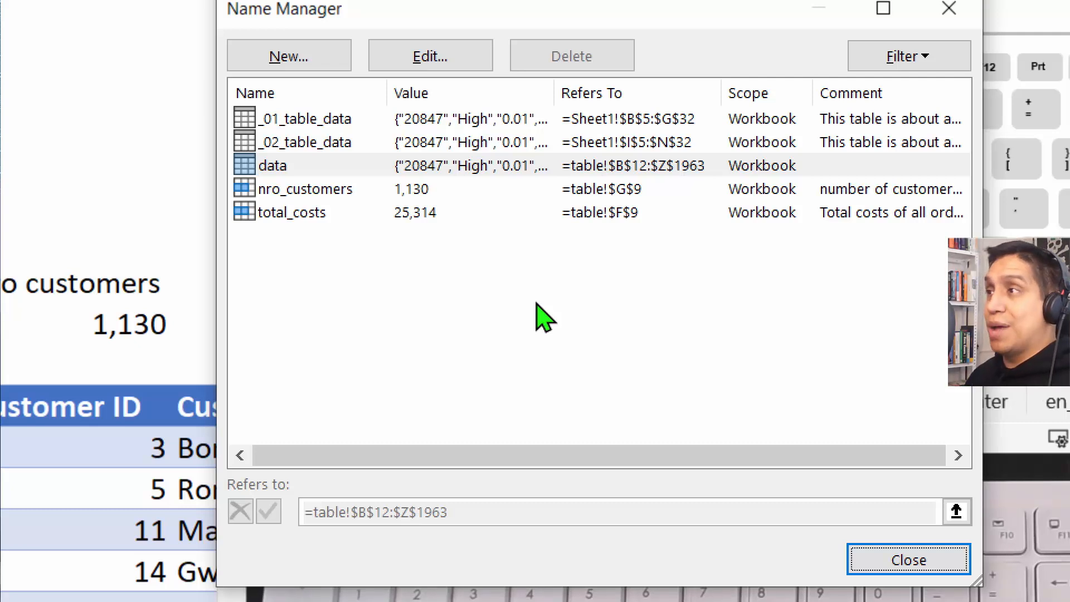
key(Tab)
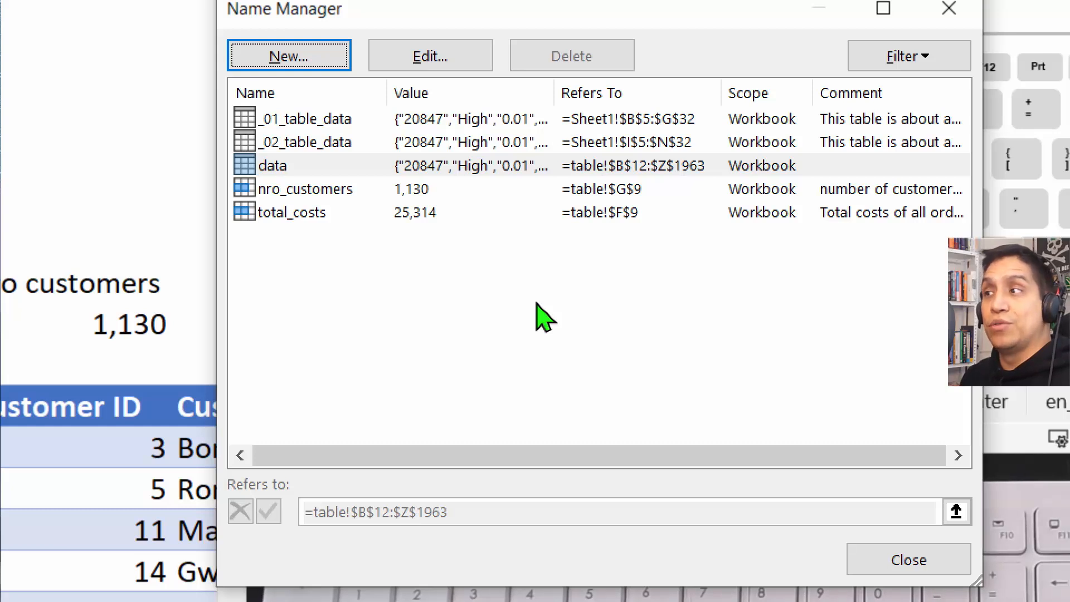
key(Tab)
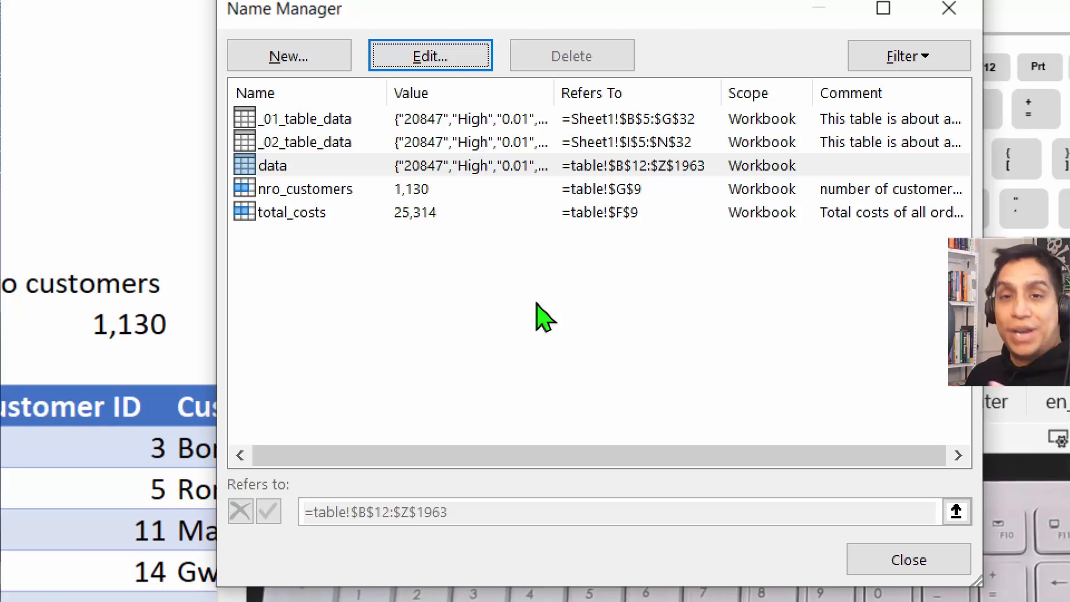
key(Return)
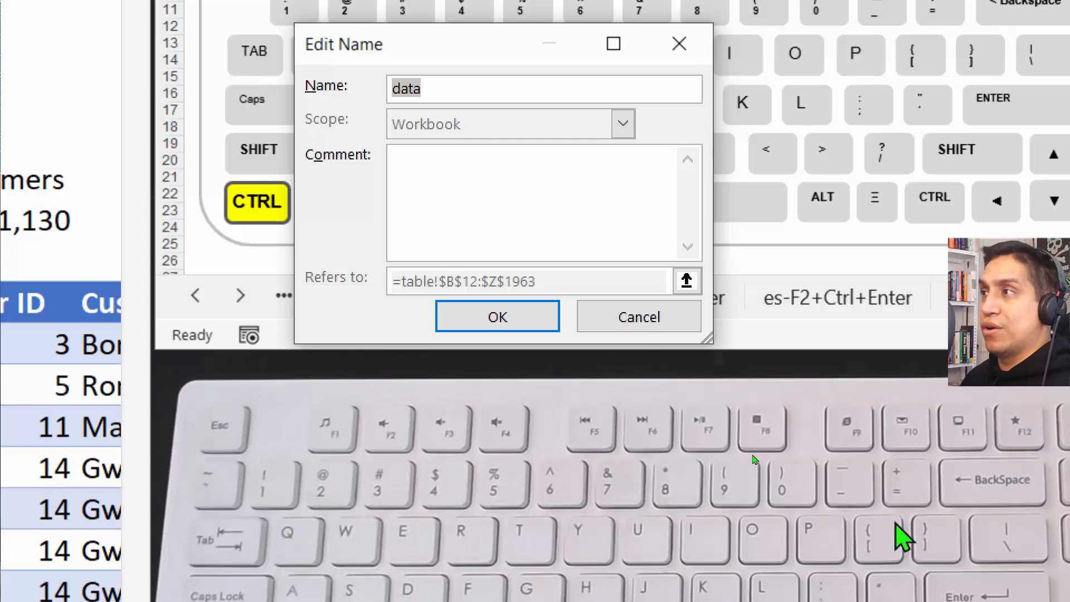
key(Right)
key(Left)
key(Left)
key(Left)
key(Left)
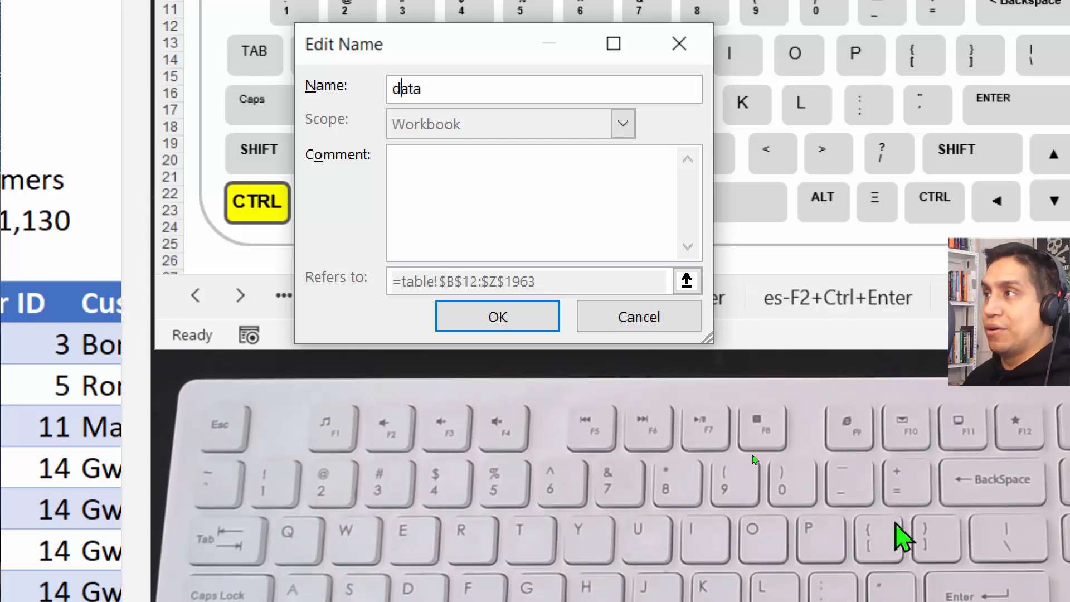
text(_)
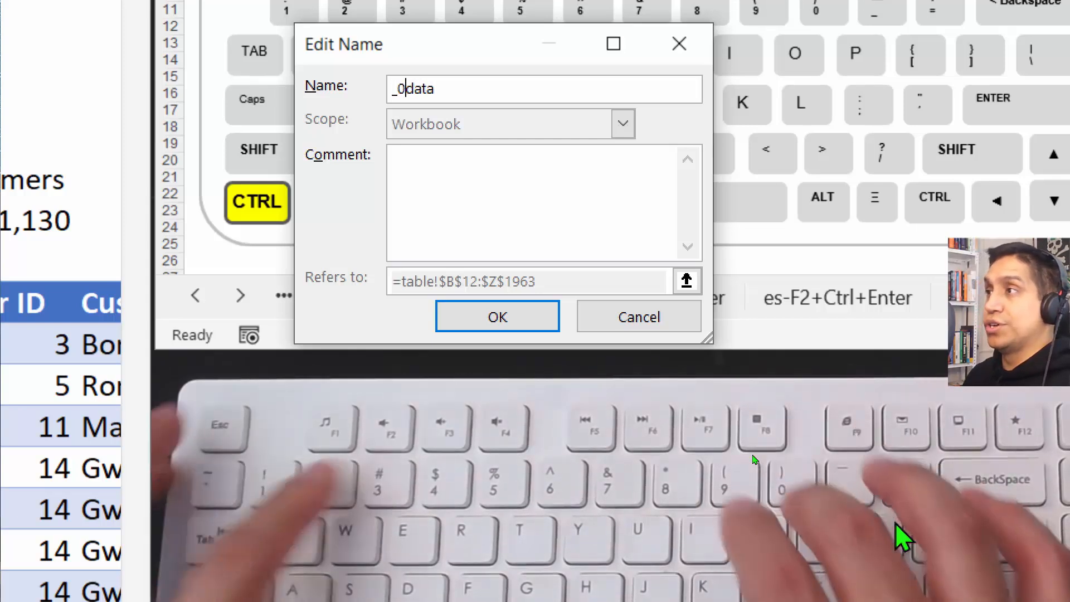
text(03_)
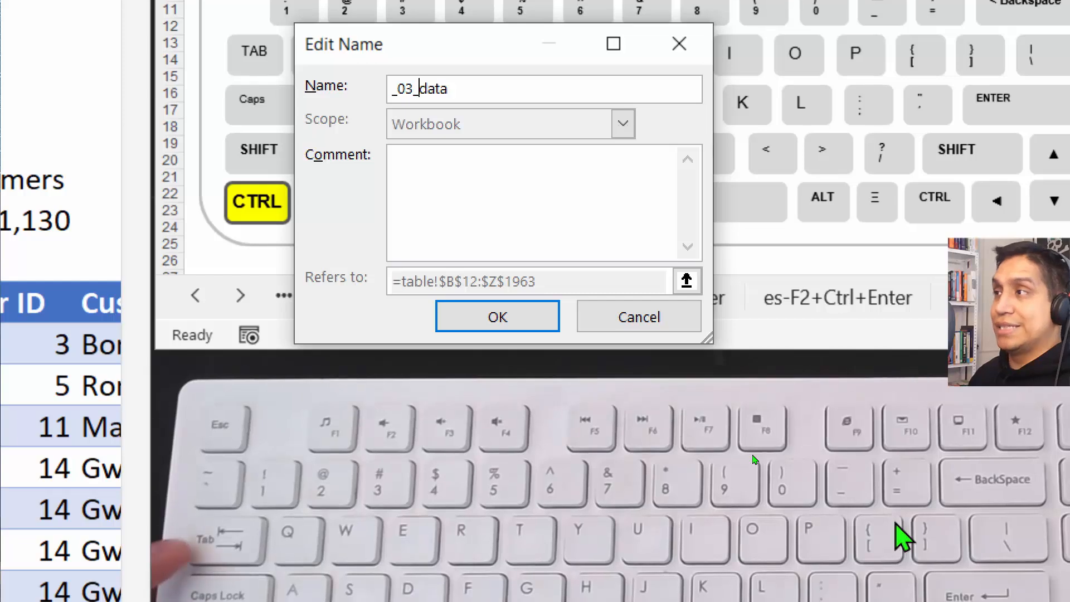
key(Tab)
key(Tab)
key(Tab)
key(Tab)
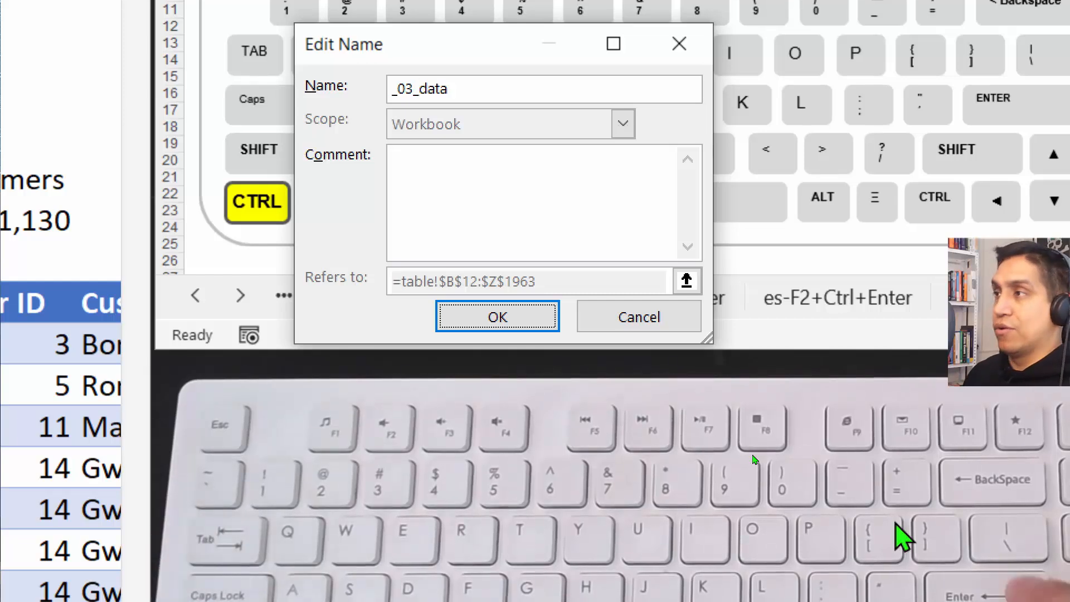
key(Return)
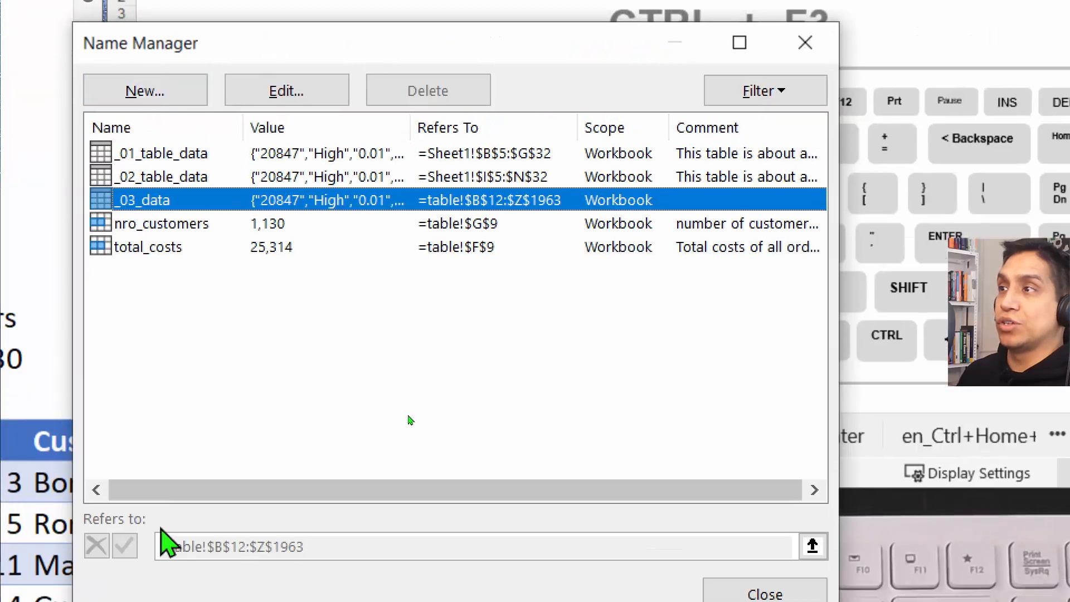
- Rename the defined name nro_customers as _05_nro_customers
key(Down)
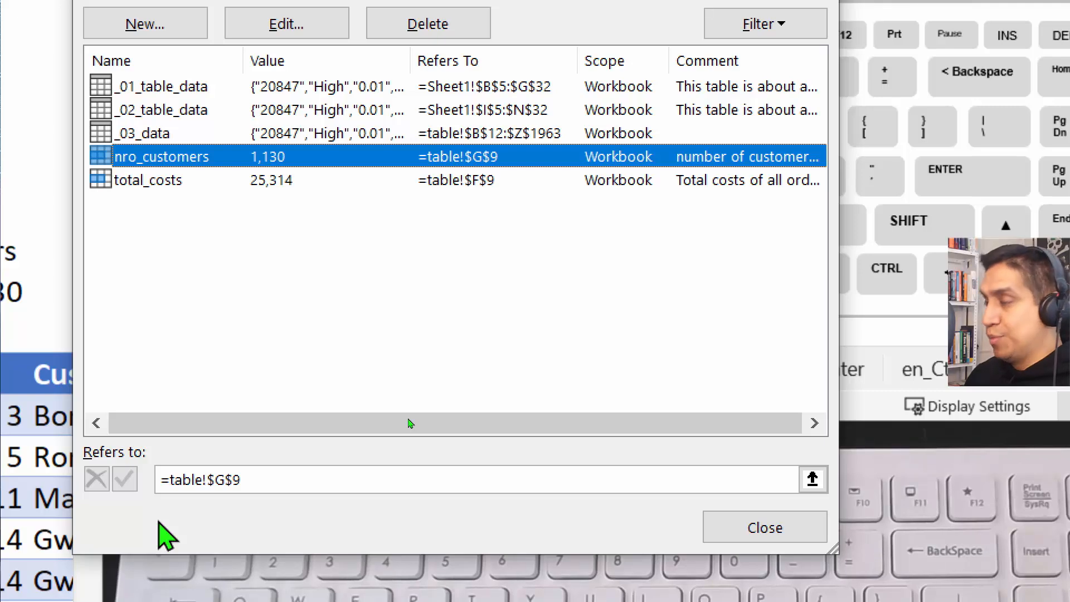
key(alt+e)
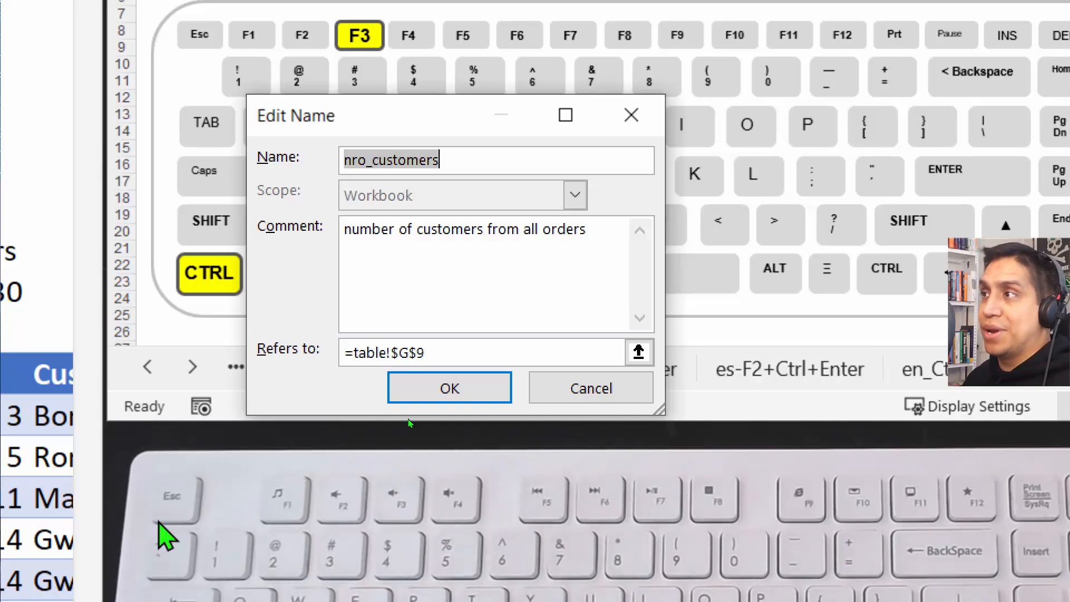
key(Home)
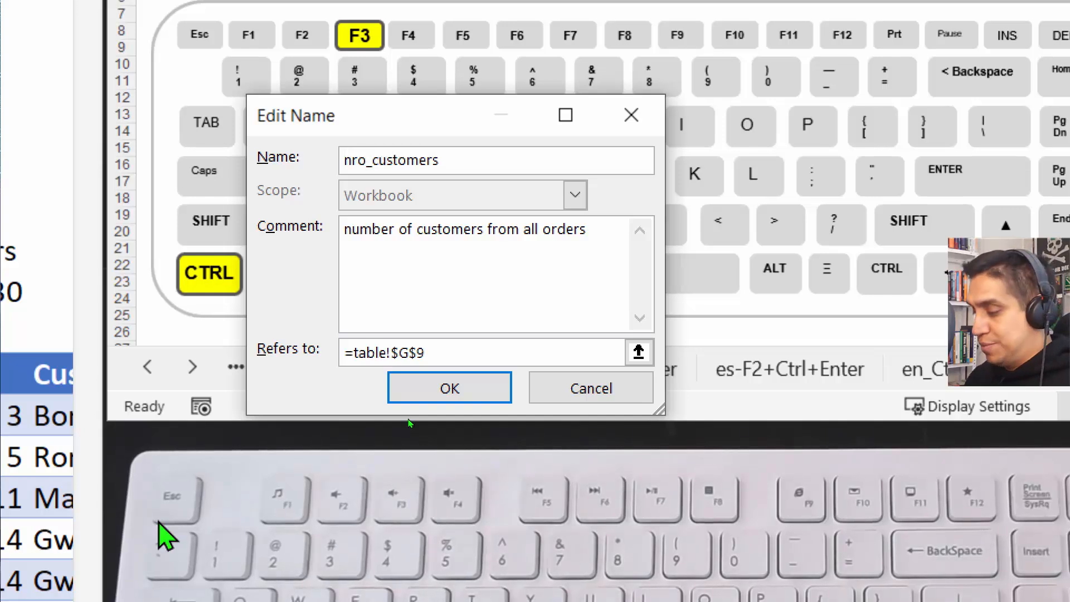
text(_0)
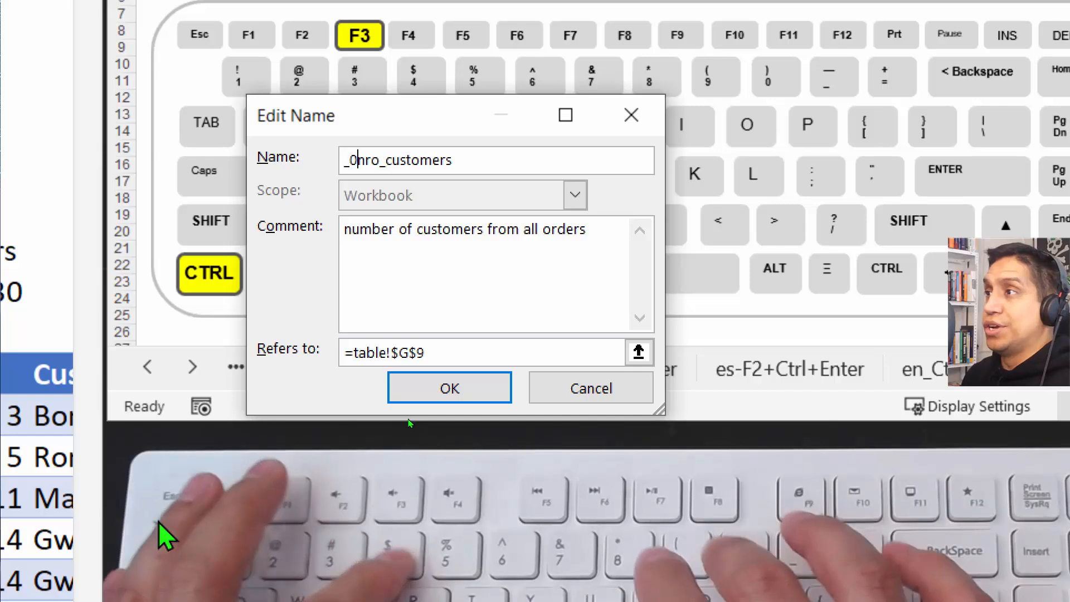
text(5_)
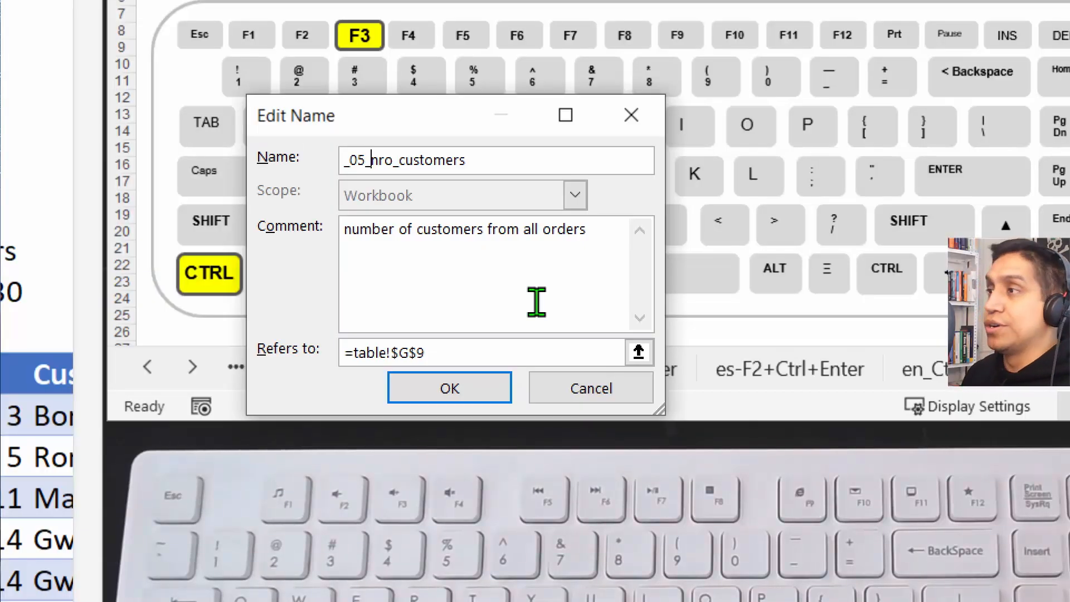
key(Return)
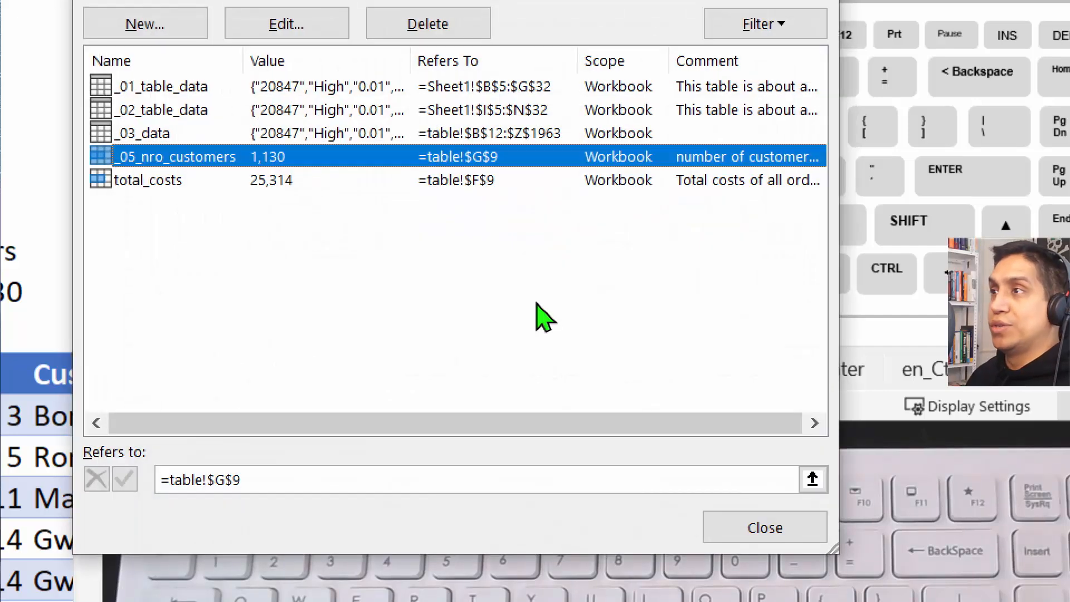
- Rename the defined name total_costs as _04_total_costs
key(Down)
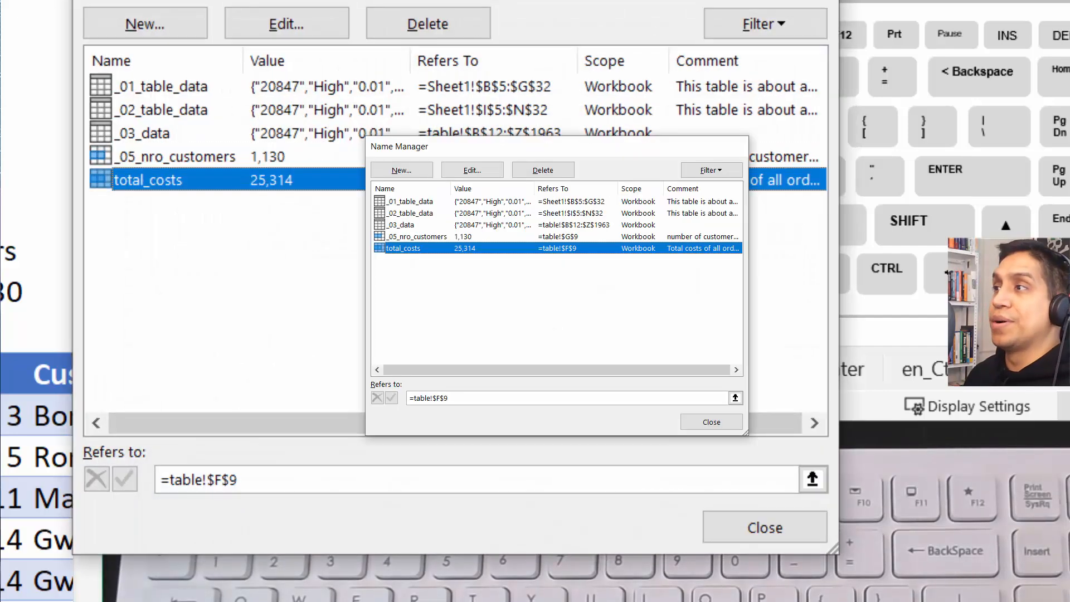
key(Return)
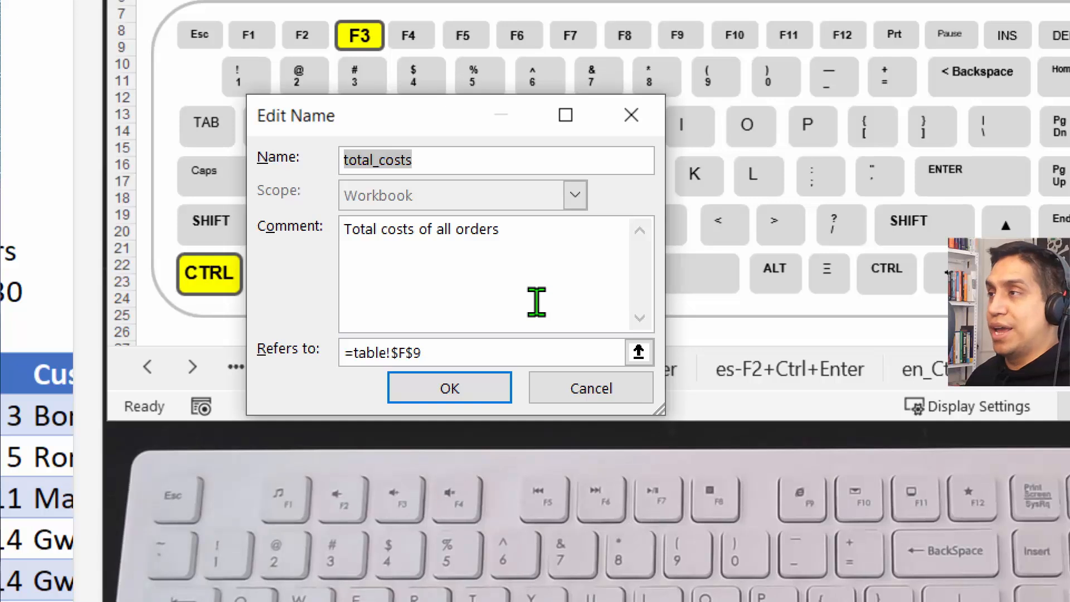
key(Left)
key(Left)
key(Left)
key(Left)
key(Left)
key(Left)
key(Left)
key(Left)
key(Left)
key(Left)
key(Left)
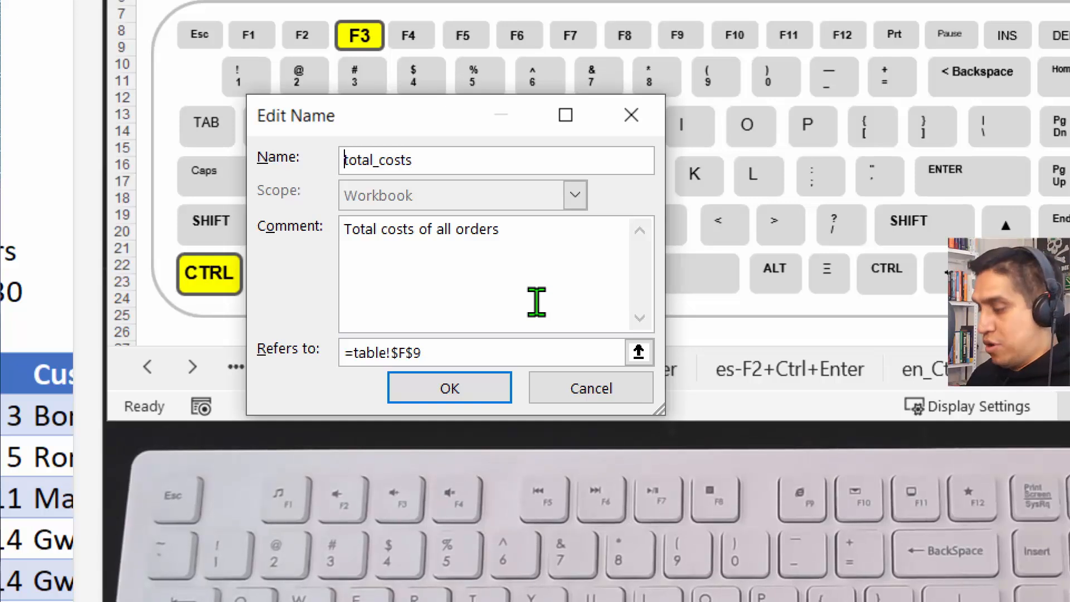
text(_04_)
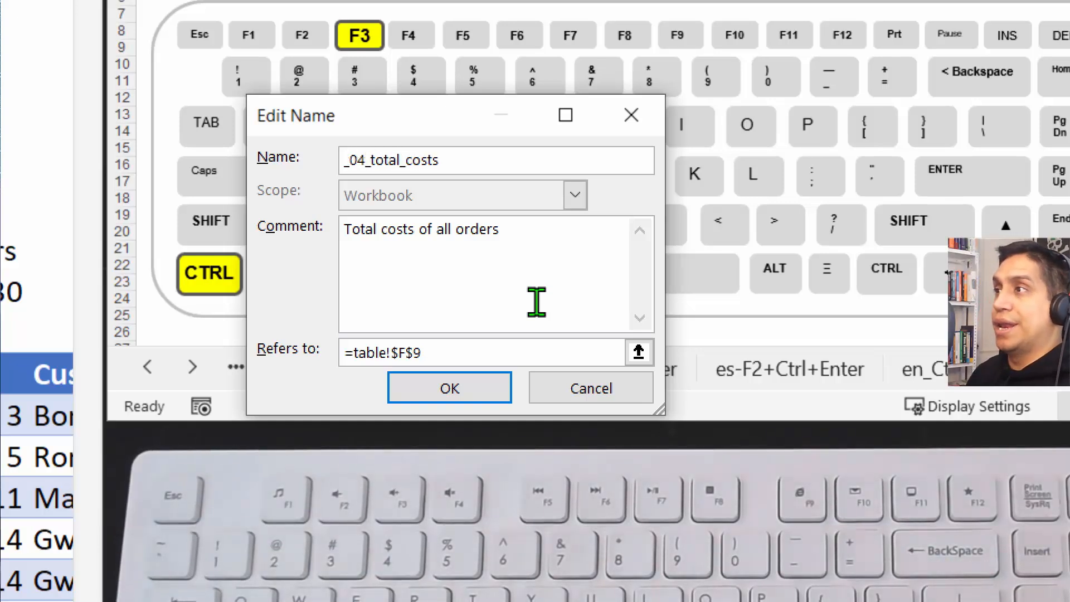
key(Return)
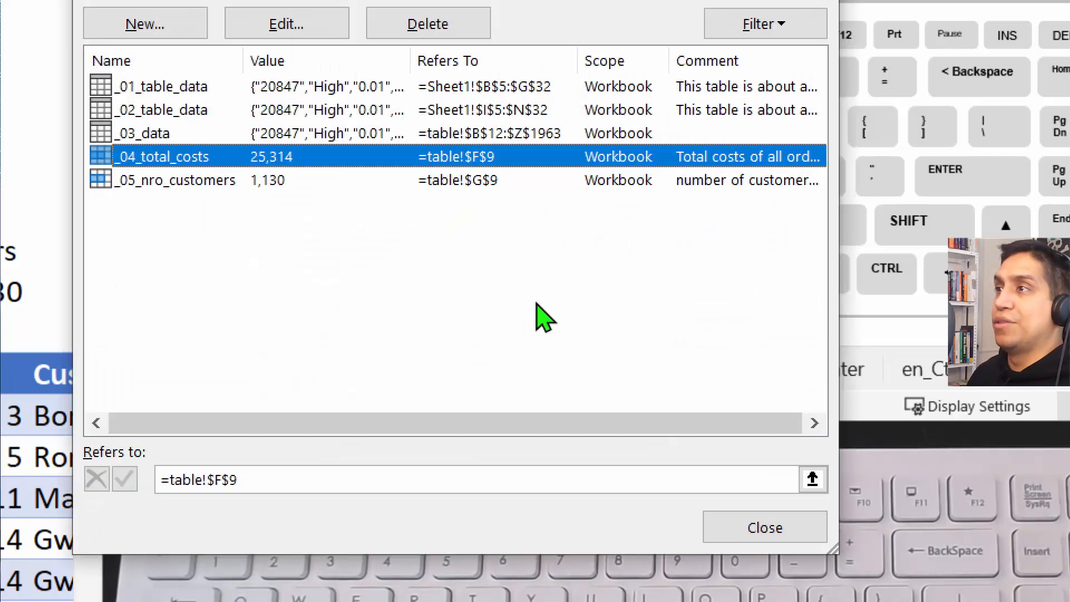